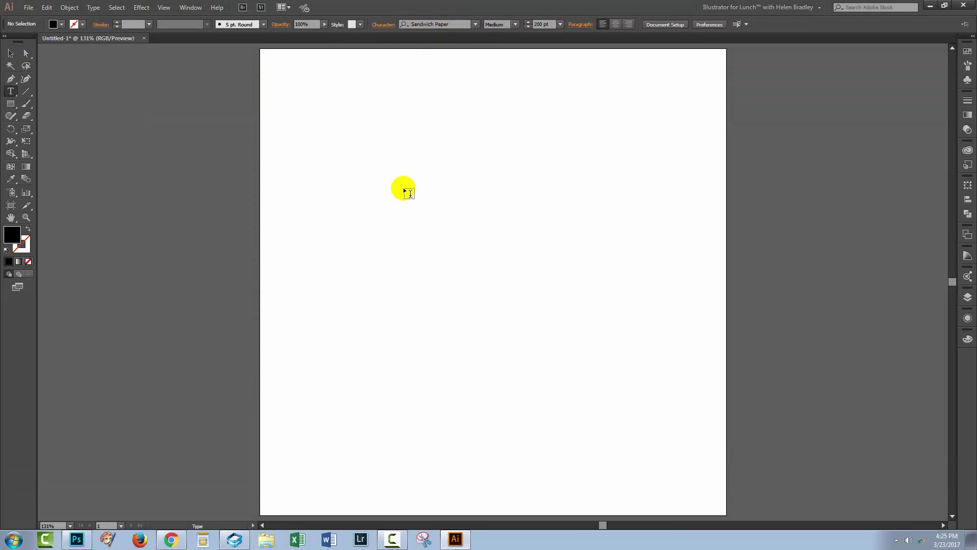
# Step: Type DREAM on the artboard and drag copies down to stack it three times
pyautogui.click(318, 166)
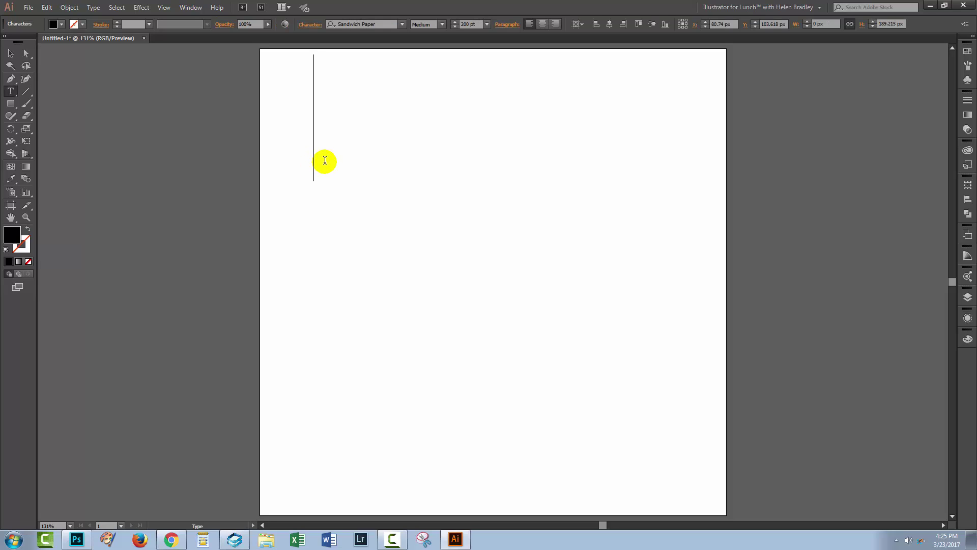
pyautogui.write('DREAM')
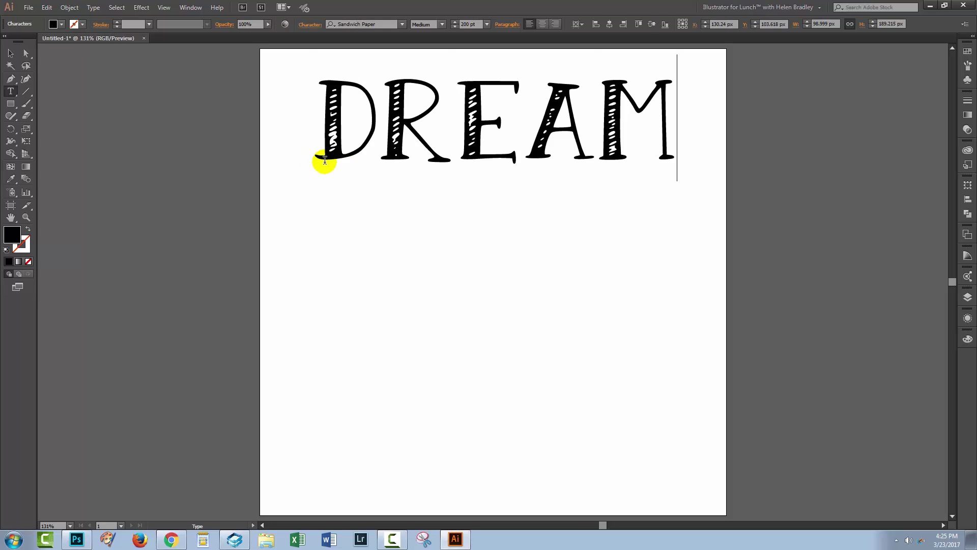
pyautogui.click(10, 53)
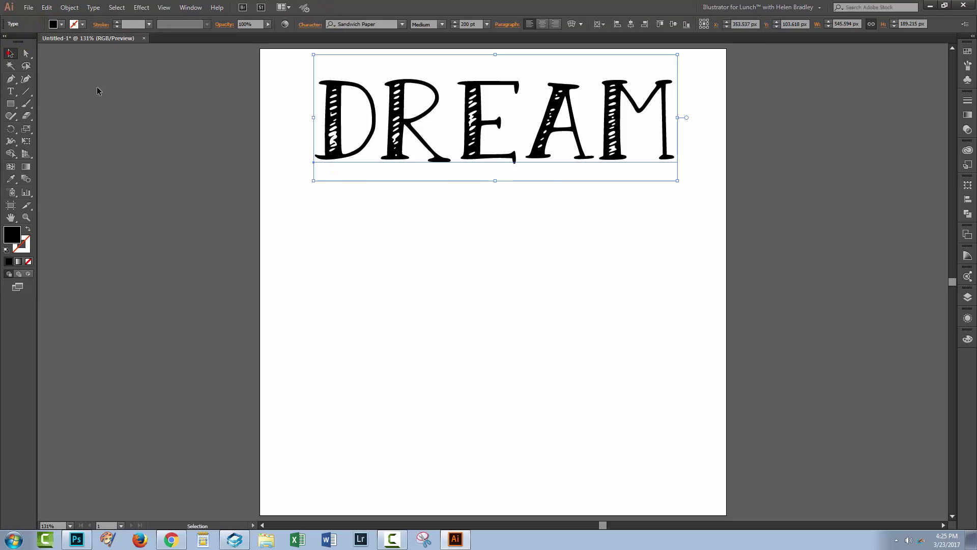
pyautogui.moveTo(400, 136); pyautogui.dragTo(381, 429)
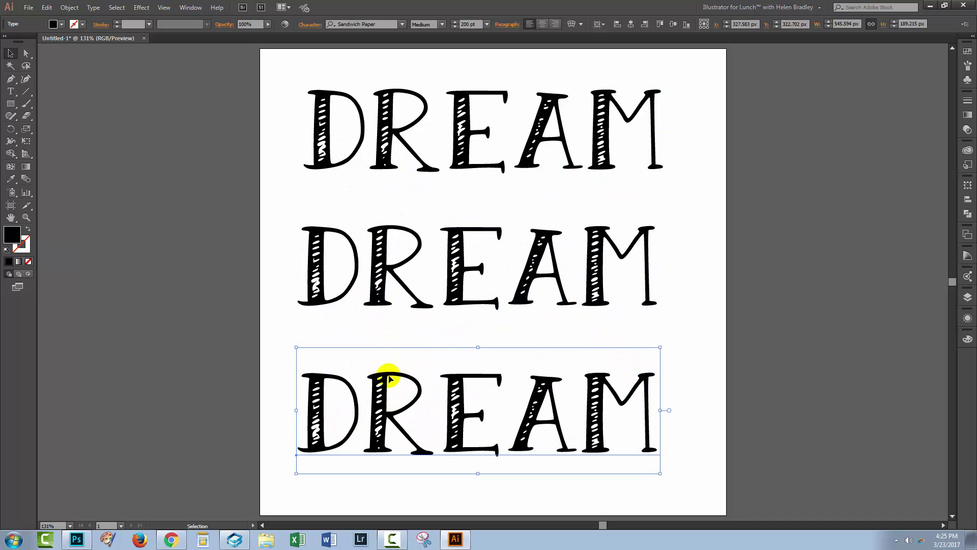
# Step: Give the top DREAM a pink FF3FC6 stroke, then reselect it
pyautogui.click(397, 152)
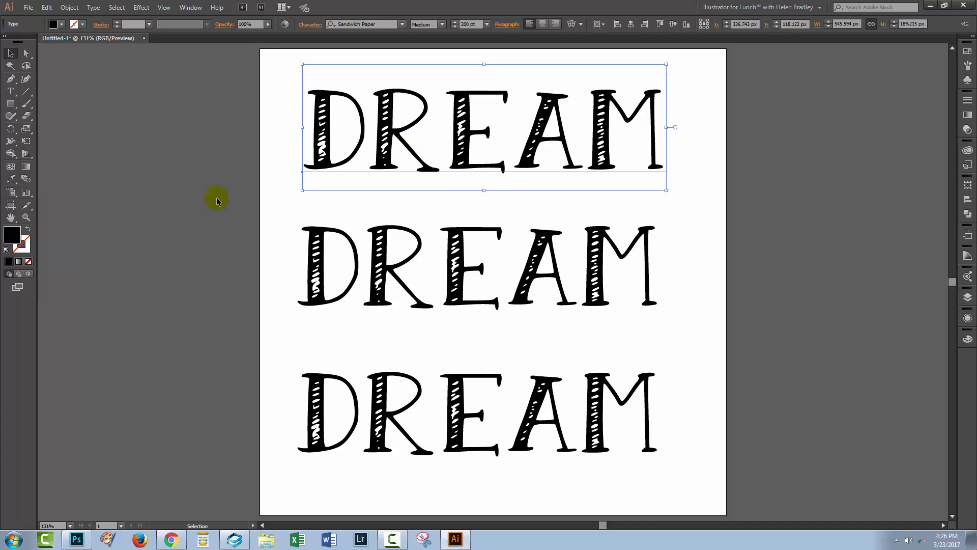
pyautogui.click(22, 244)
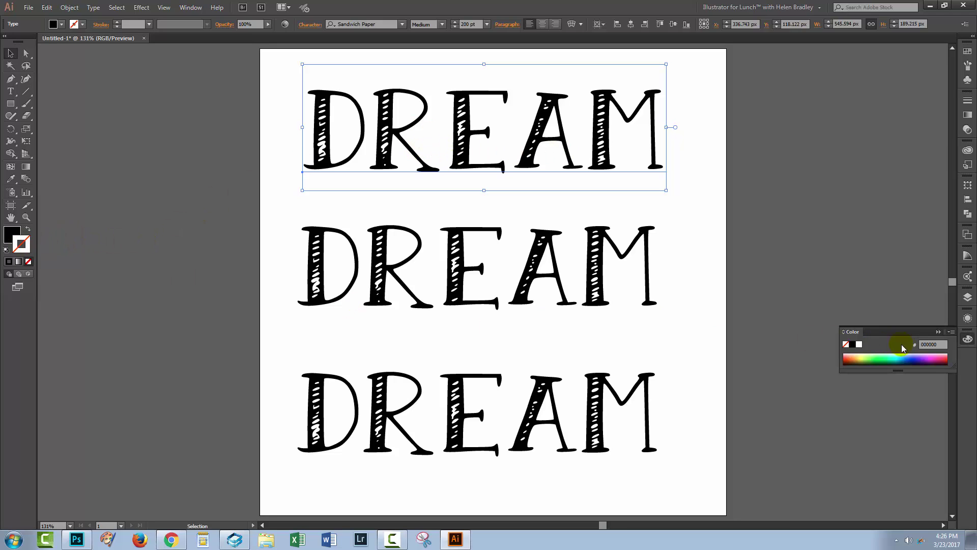
pyautogui.click(936, 359)
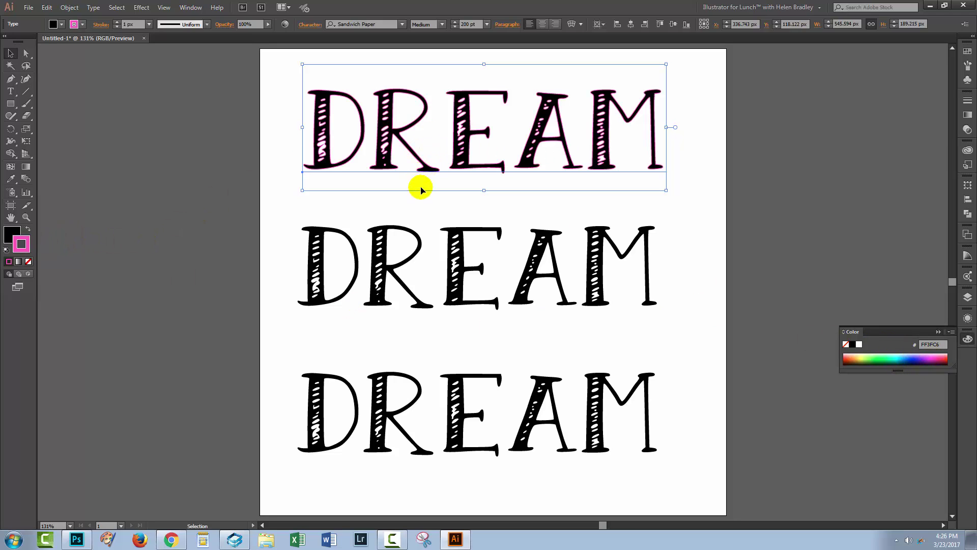
pyautogui.click(284, 188)
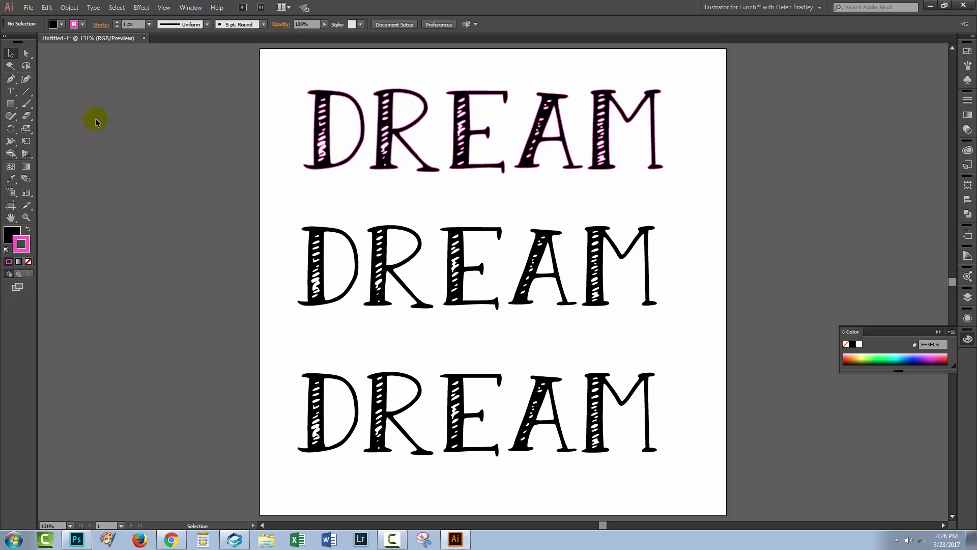
pyautogui.click(363, 134)
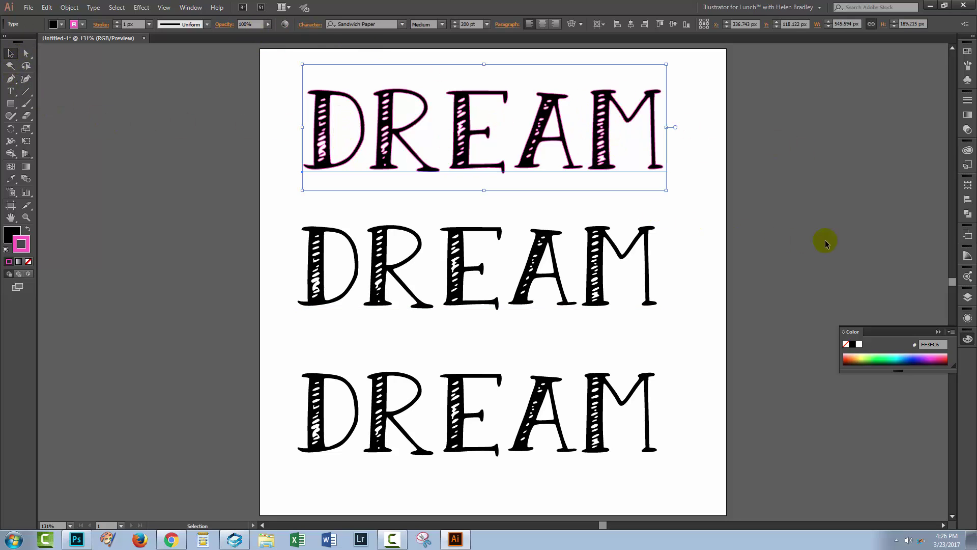
# Step: Float the Appearance panel and target the top DREAM characters' pink stroke
pyautogui.click(968, 315)
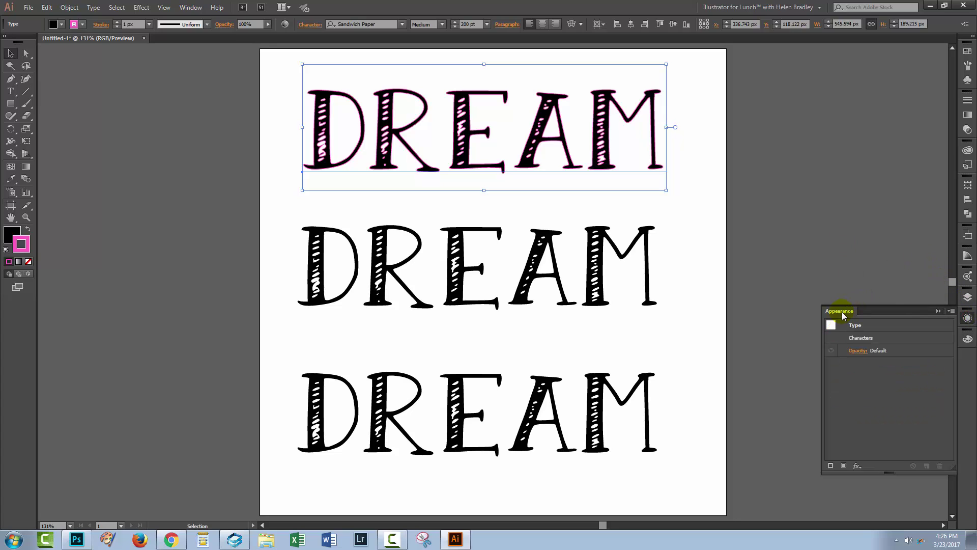
pyautogui.moveTo(842, 315); pyautogui.dragTo(796, 115)
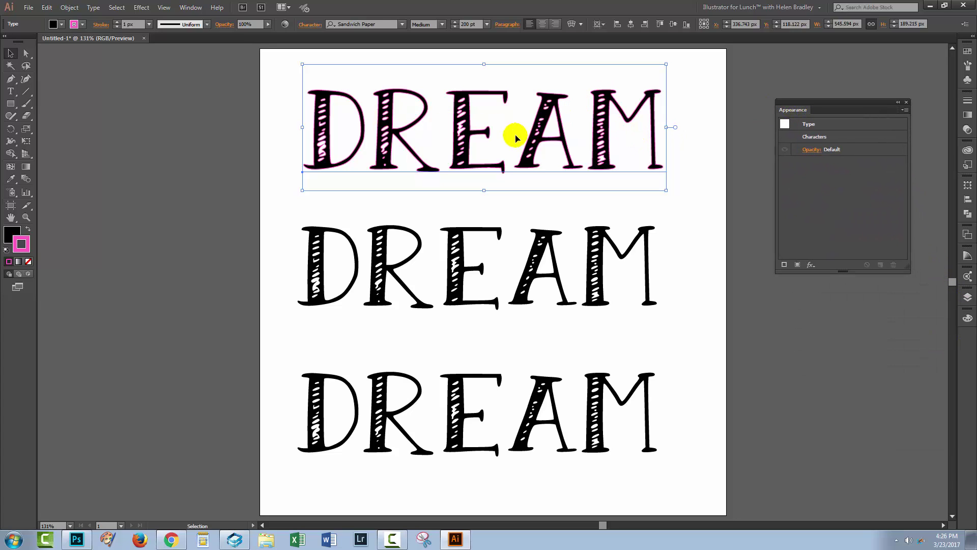
pyautogui.doubleClick(813, 137)
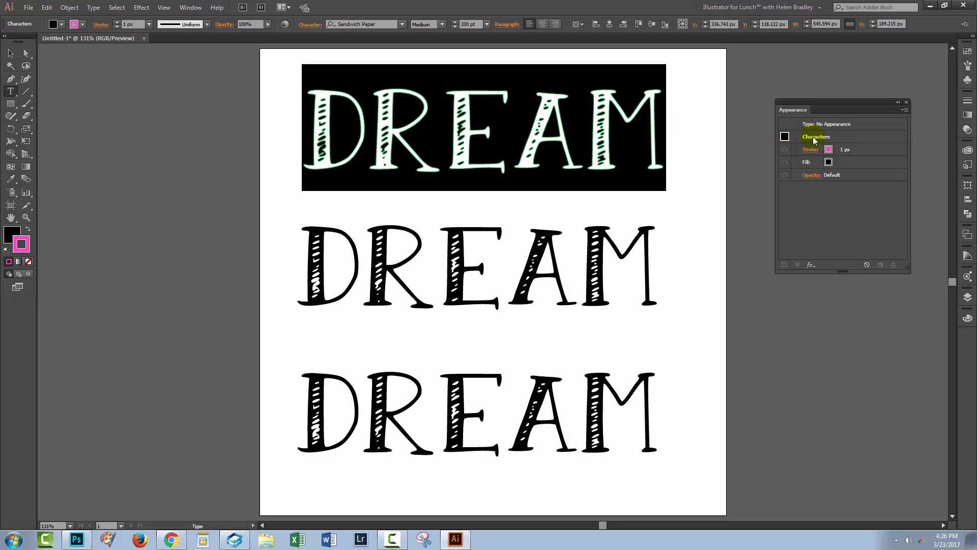
pyautogui.click(842, 153)
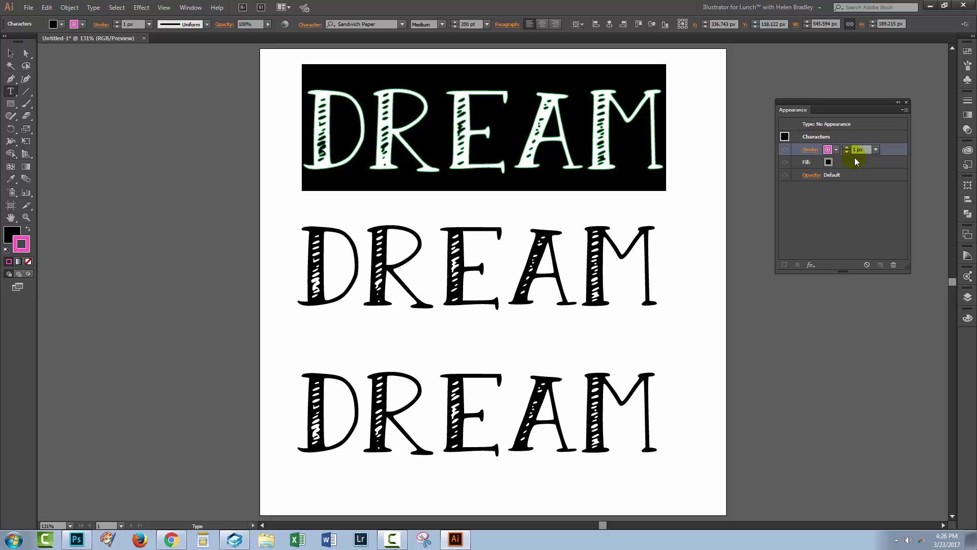
# Step: Apply a Path effect from the Effect menu to the pink stroke
pyautogui.click(141, 7)
pyautogui.moveTo(152, 98)
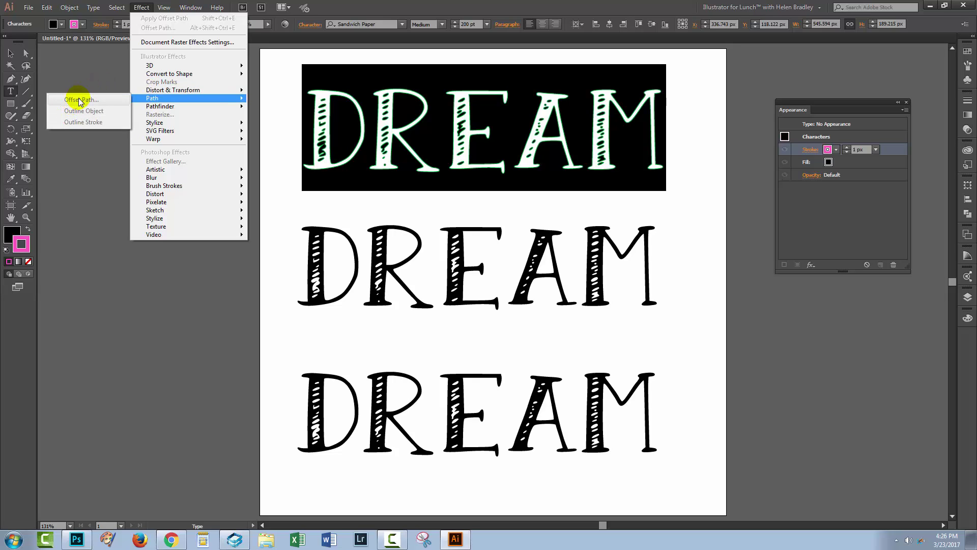
pyautogui.click(78, 123)
pyautogui.click(415, 270)
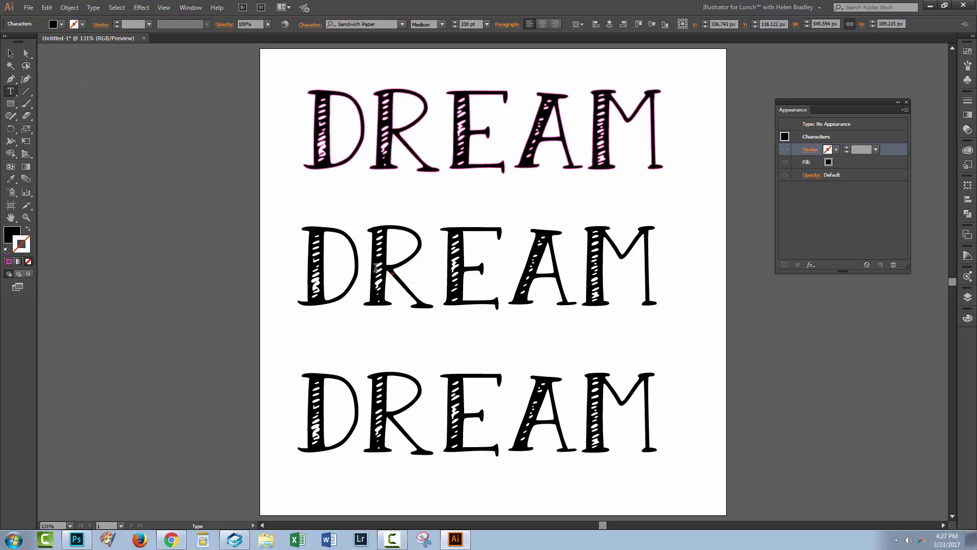
# Step: Convert the middle DREAM to area type
pyautogui.click(10, 53)
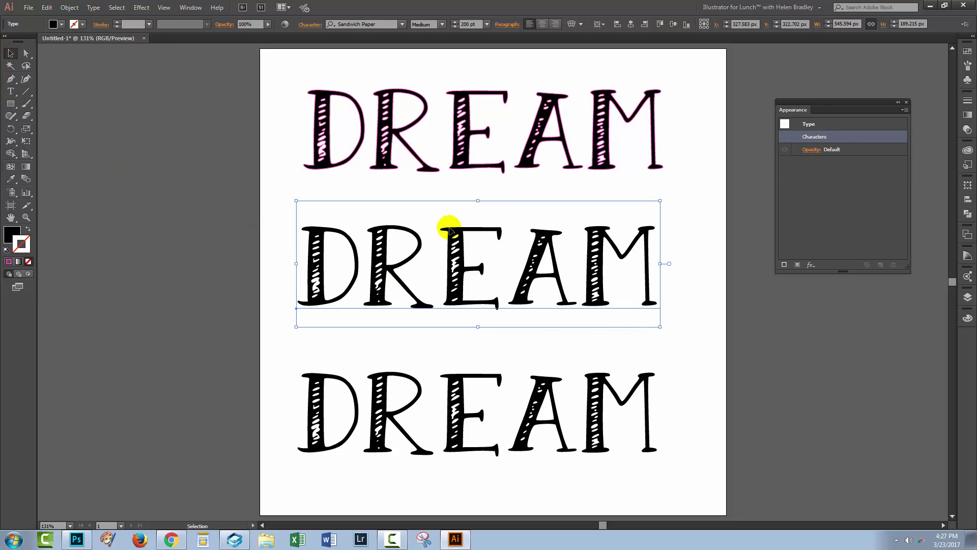
pyautogui.click(93, 7)
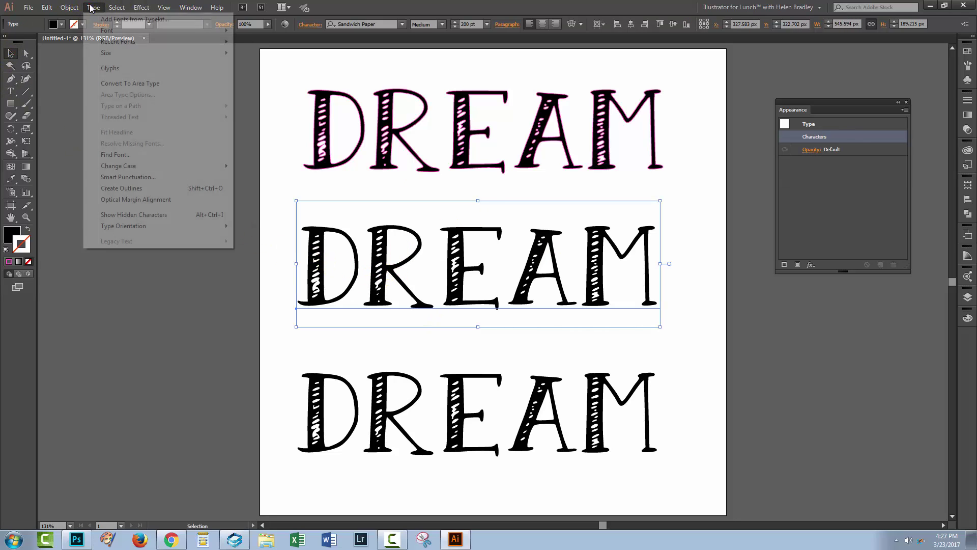
pyautogui.click(130, 83)
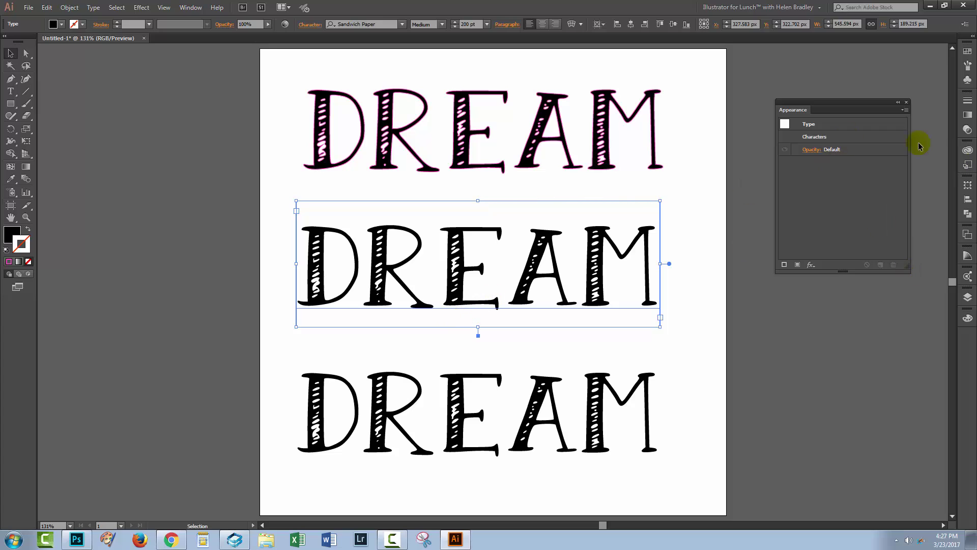
# Step: Give the middle DREAM's characters a 1 px cyan stroke from the swatches
pyautogui.click(805, 137)
pyautogui.doubleClick(805, 138)
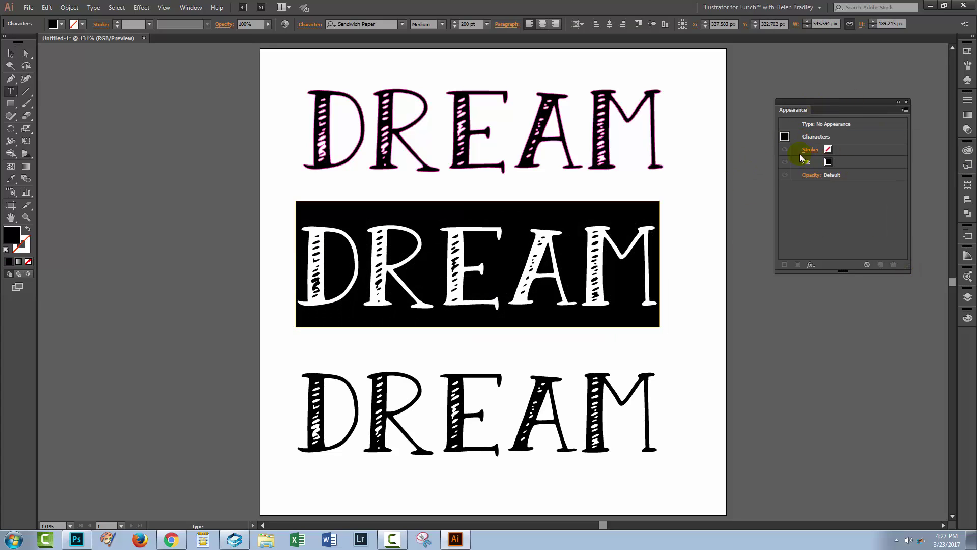
pyautogui.click(827, 150)
pyautogui.click(836, 149)
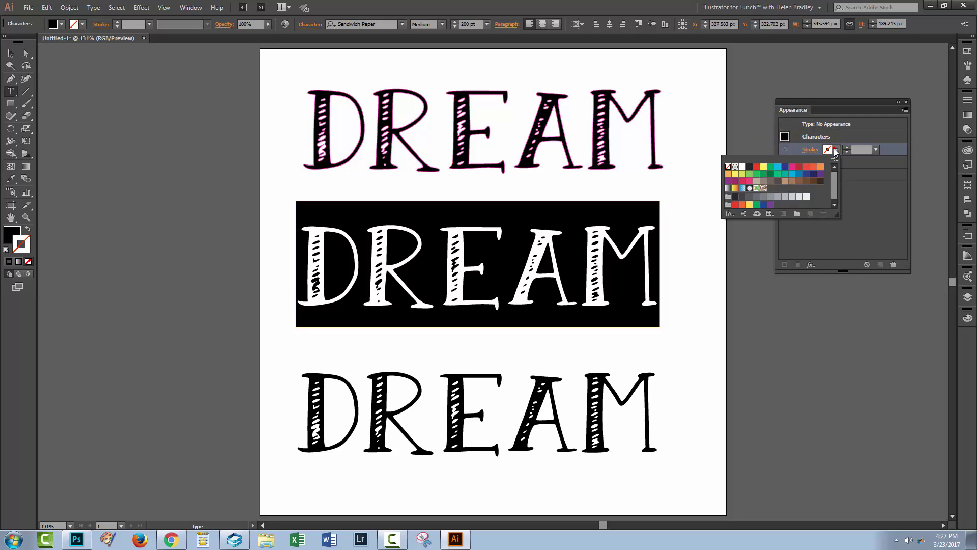
pyautogui.click(778, 166)
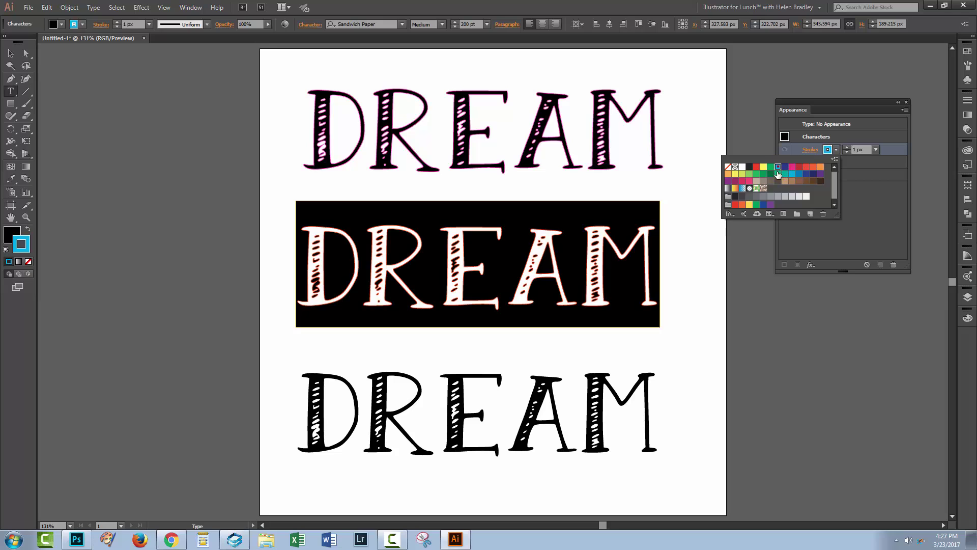
pyautogui.click(10, 54)
pyautogui.click(270, 231)
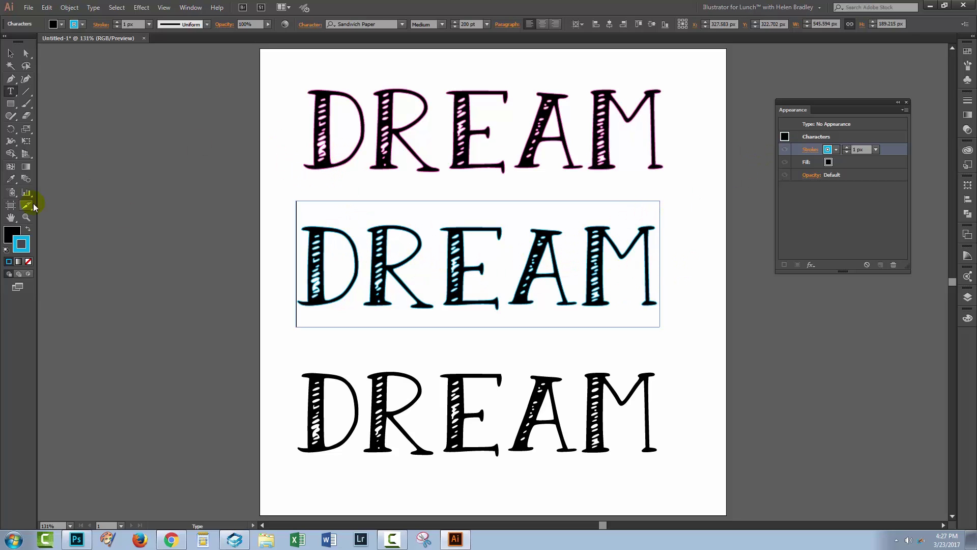
# Step: Show Layer 1's three DREAM objects in Layers and target the middle DREAM's cyan stroke
pyautogui.click(968, 296)
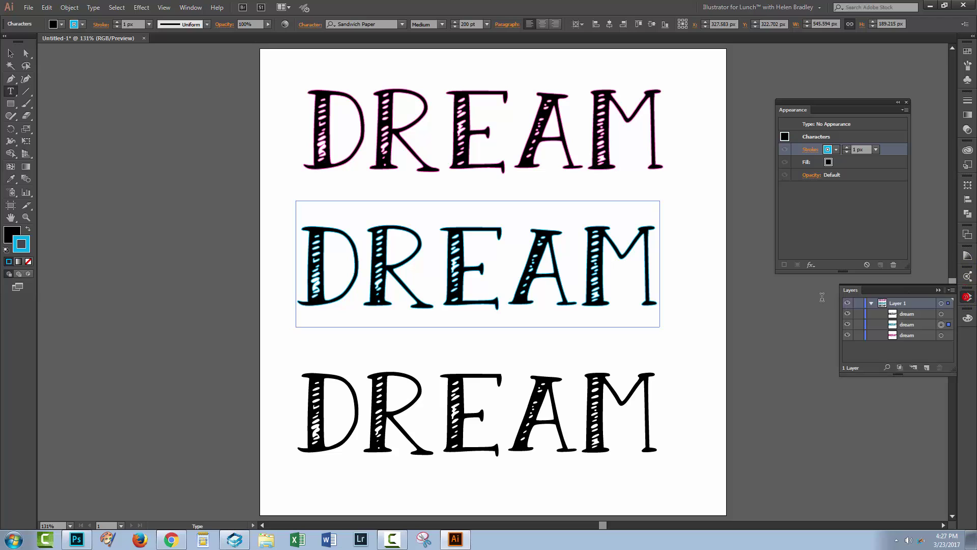
pyautogui.click(942, 324)
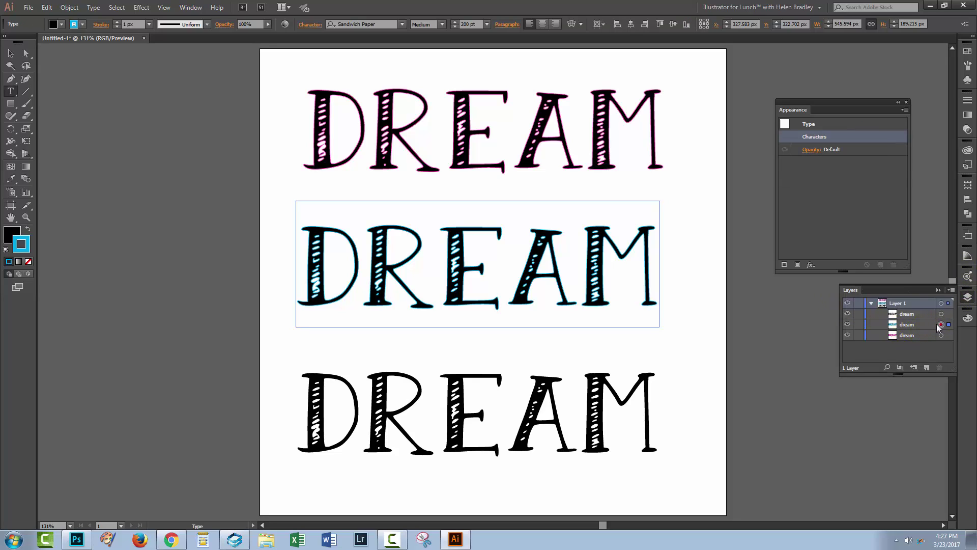
pyautogui.doubleClick(807, 138)
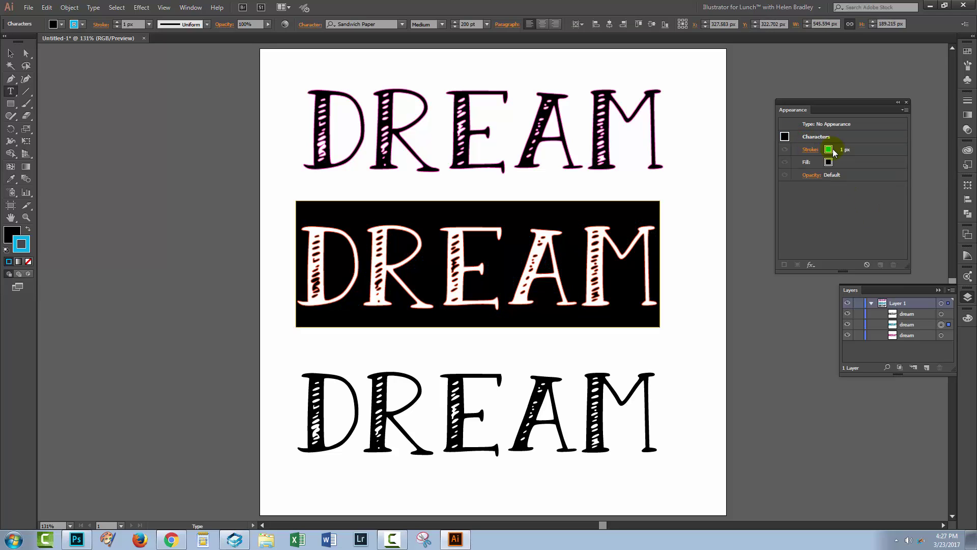
pyautogui.click(868, 147)
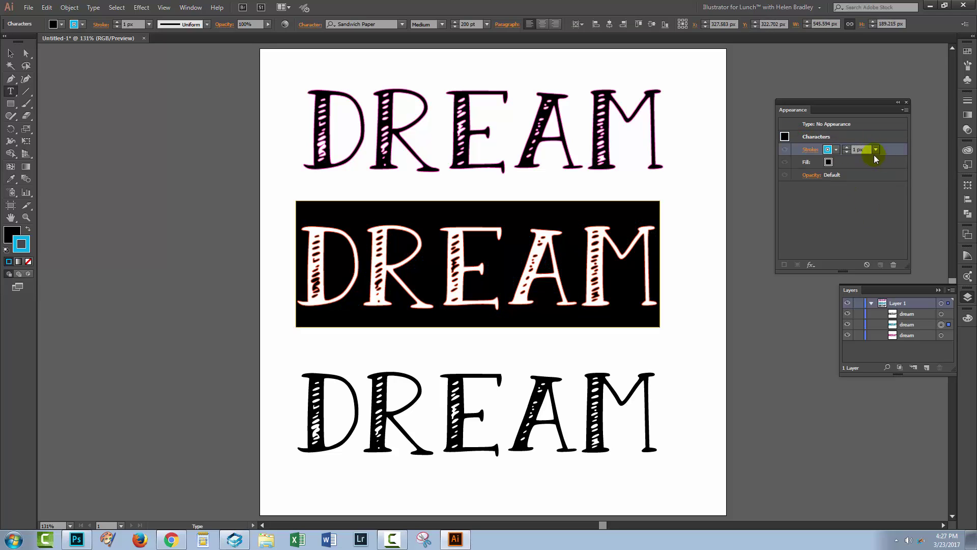
pyautogui.click(141, 7)
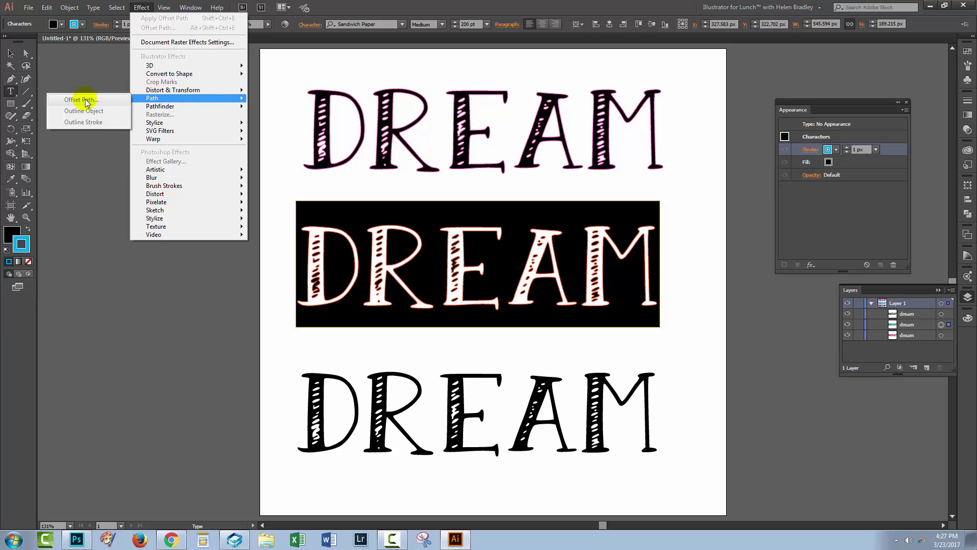
pyautogui.click(880, 163)
pyautogui.click(859, 149)
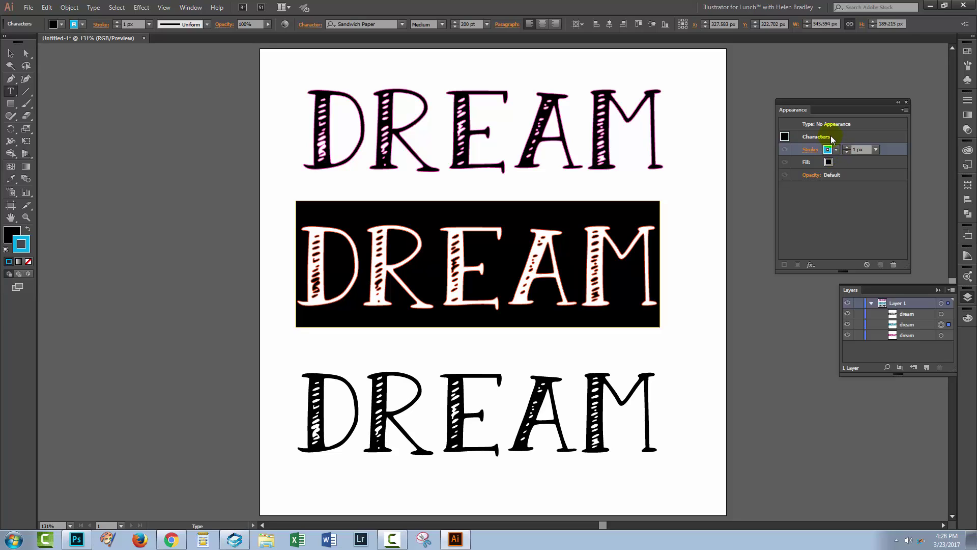
# Step: Convert the bottom DREAM to outlines
pyautogui.press('Escape')
pyautogui.click(375, 404)
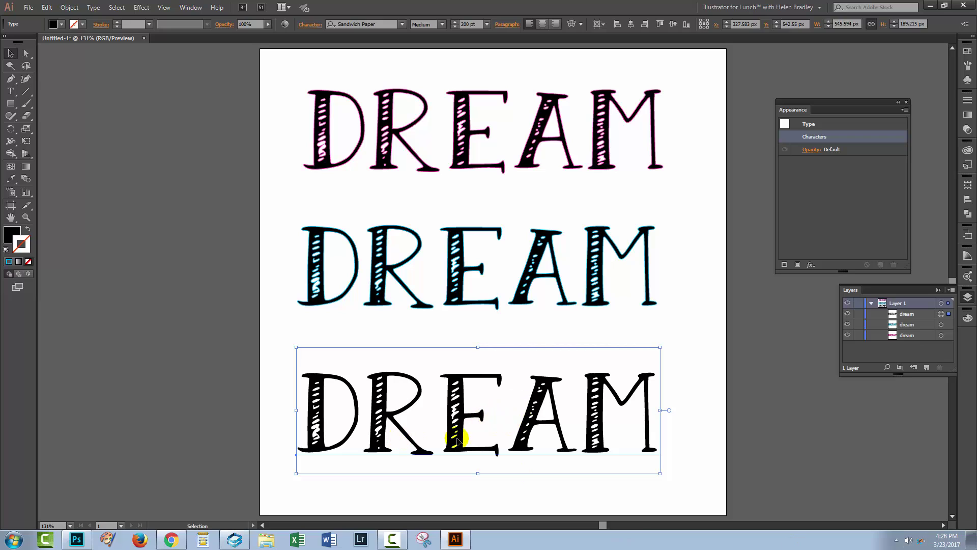
pyautogui.click(93, 8)
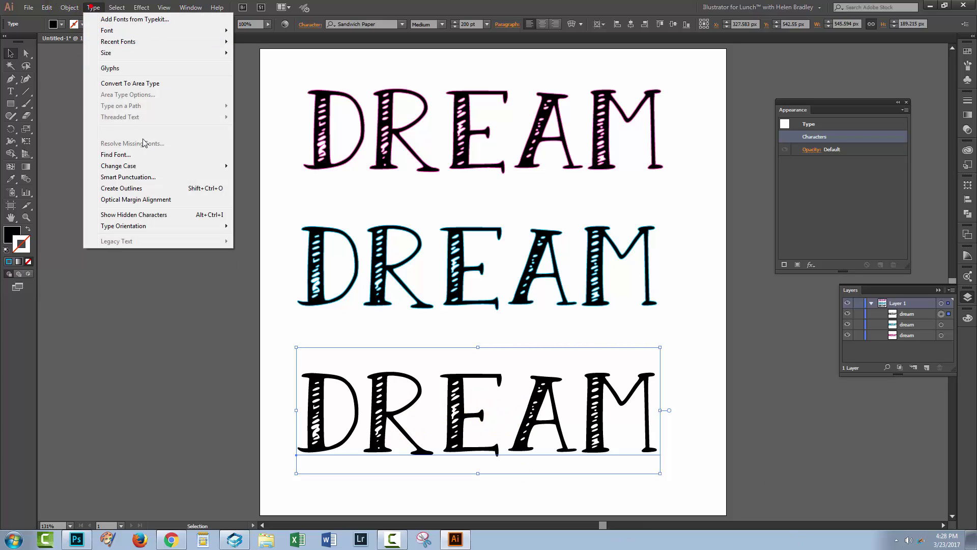
pyautogui.click(127, 189)
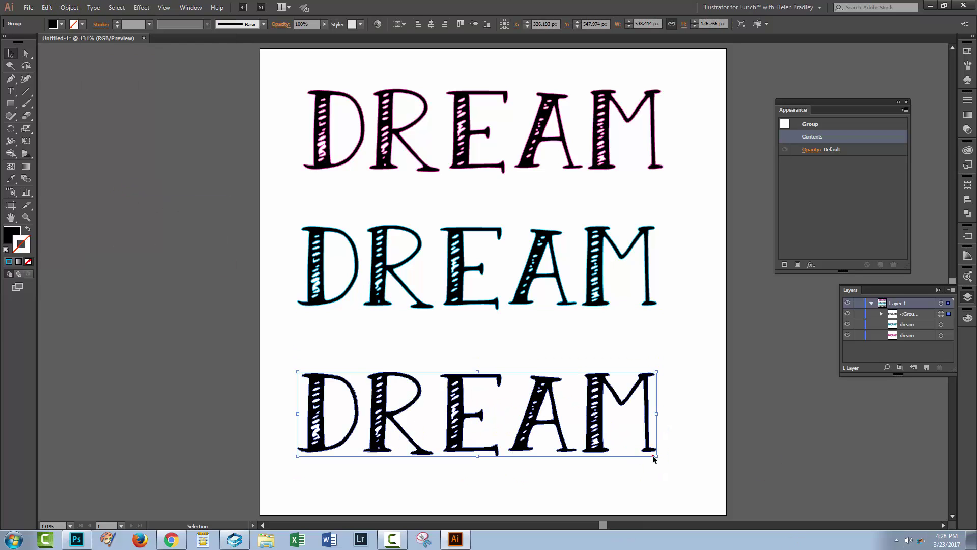
pyautogui.click(647, 456)
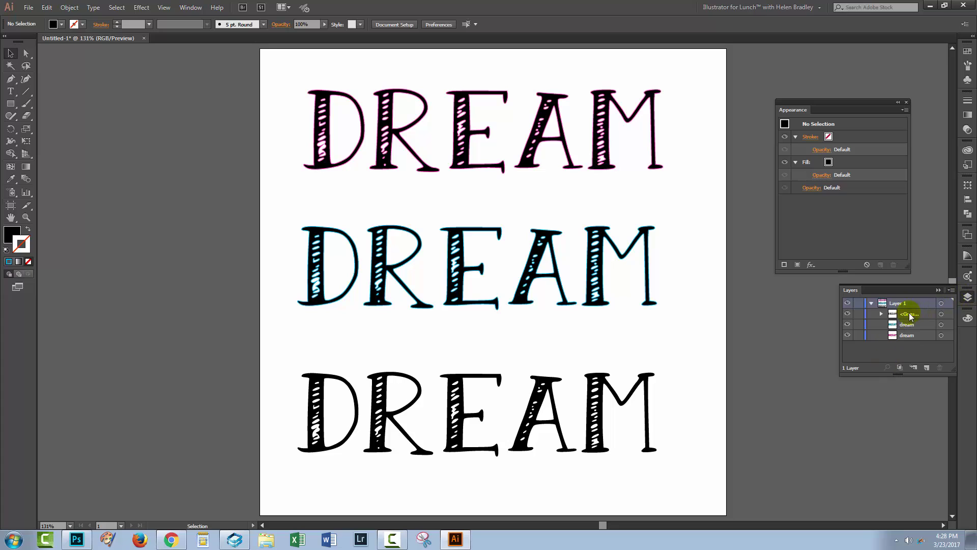
# Step: Ungroup the bottom DREAM into five separate letter paths and locate D in Layers
pyautogui.click(882, 314)
pyautogui.moveTo(872, 375); pyautogui.dragTo(865, 437)
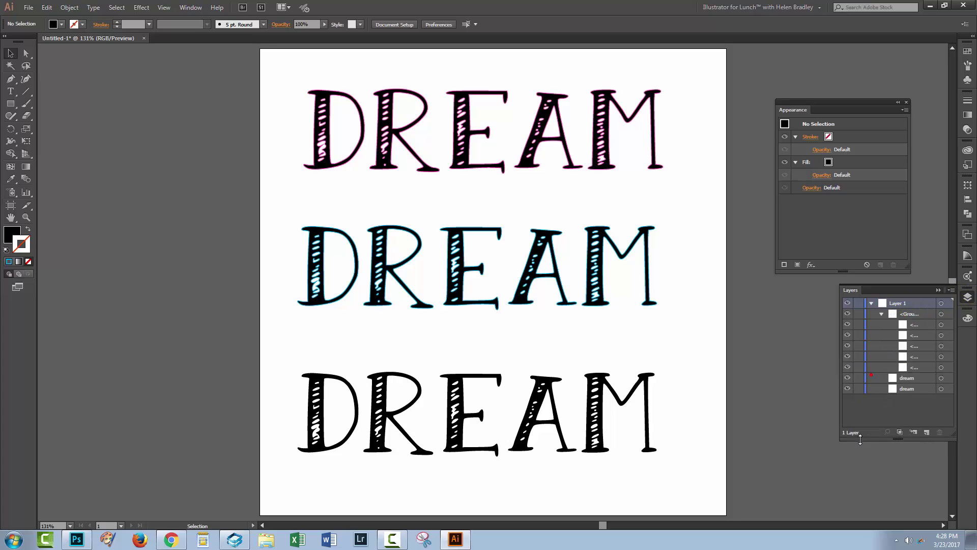
pyautogui.click(914, 315)
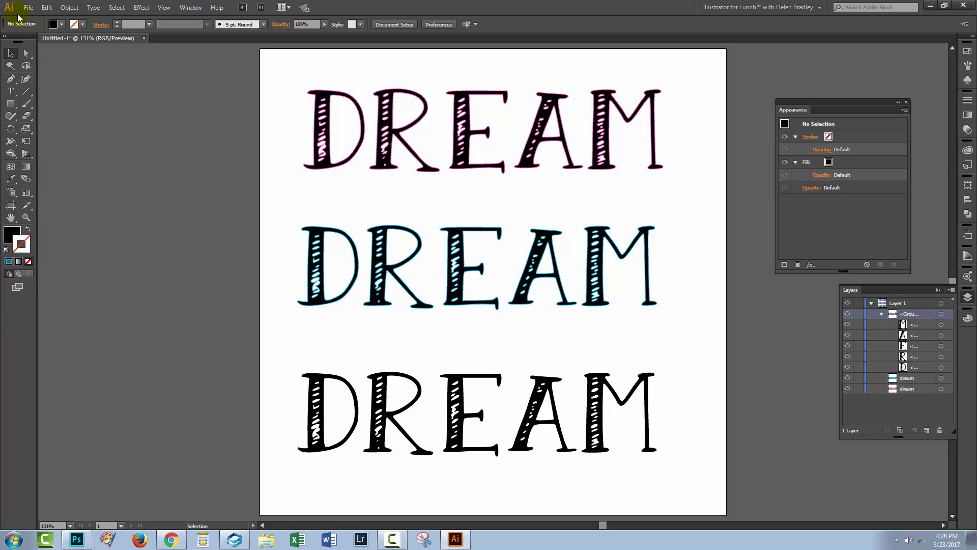
pyautogui.click(941, 314)
pyautogui.click(69, 7)
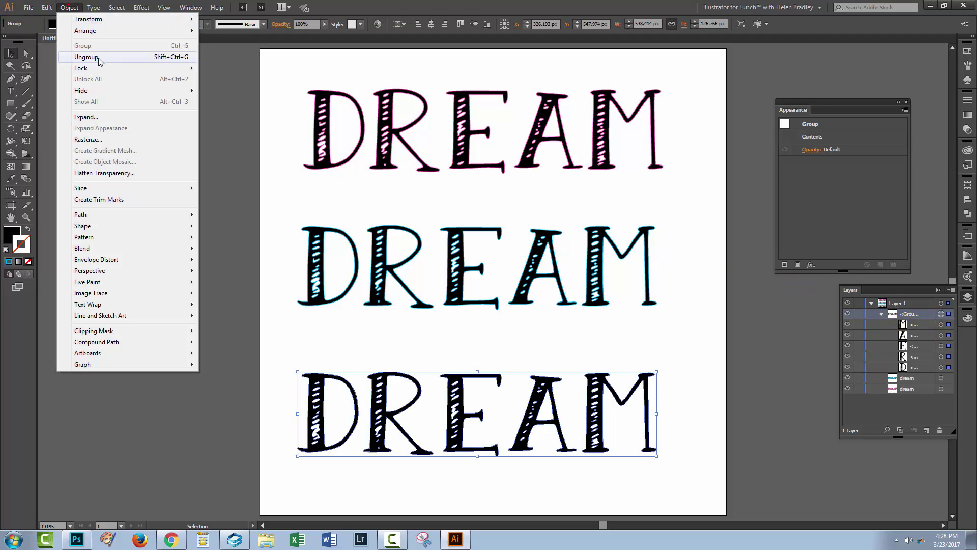
pyautogui.click(86, 57)
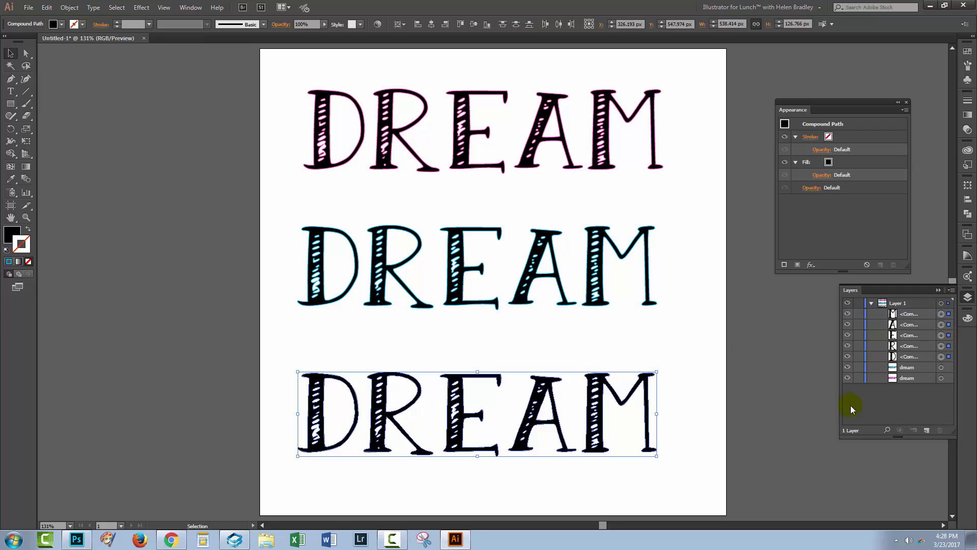
pyautogui.click(912, 314)
pyautogui.click(910, 356)
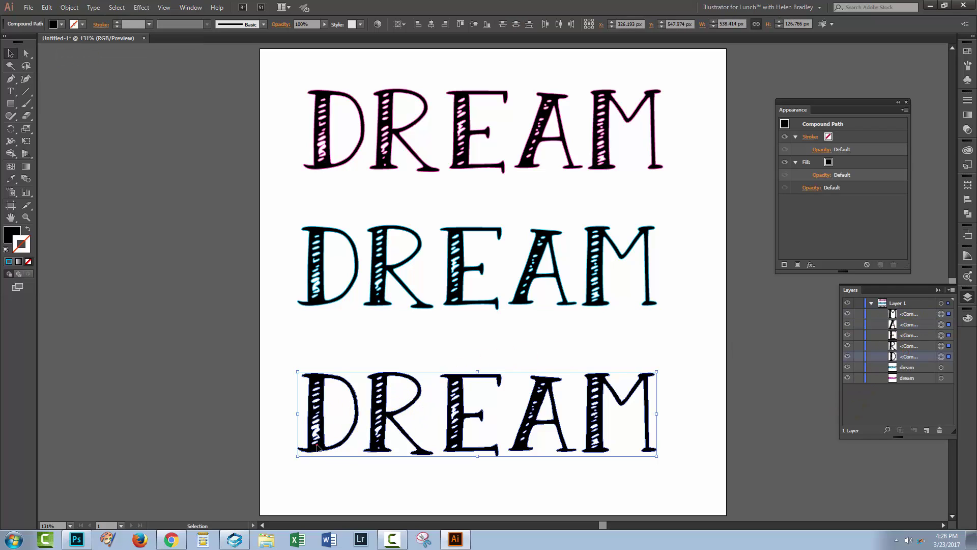
# Step: Give the bottom DREAM's letter D a 1 px orange stroke, then reselect it
pyautogui.click(321, 348)
pyautogui.click(311, 402)
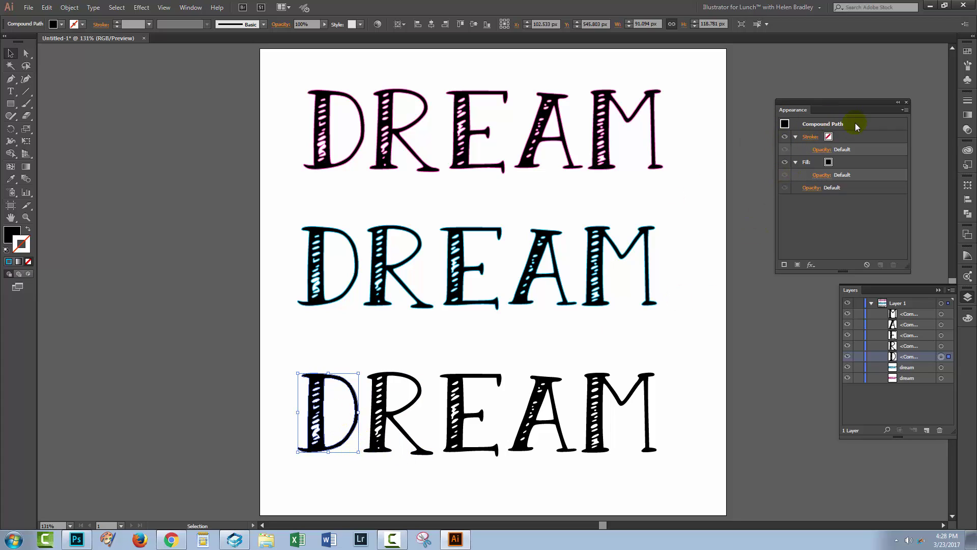
pyautogui.click(812, 139)
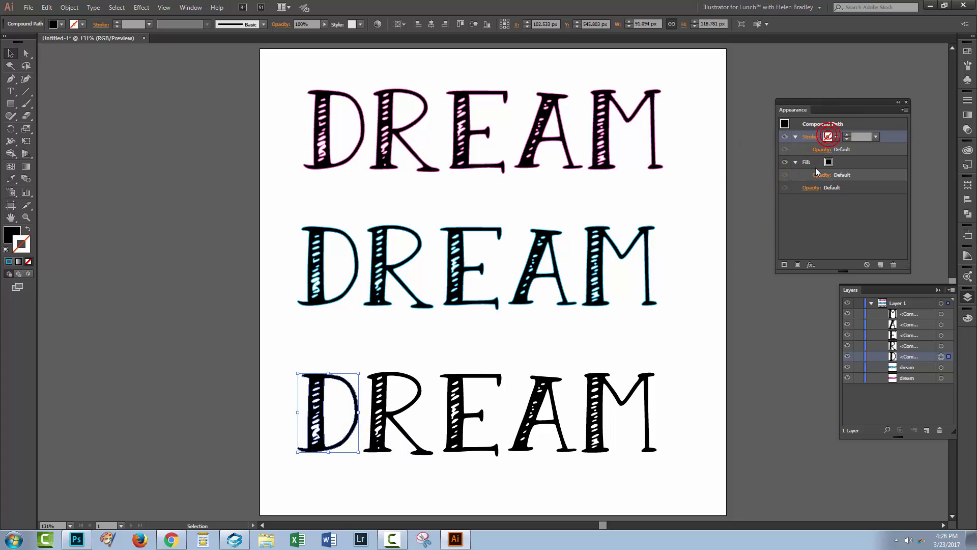
pyautogui.click(837, 137)
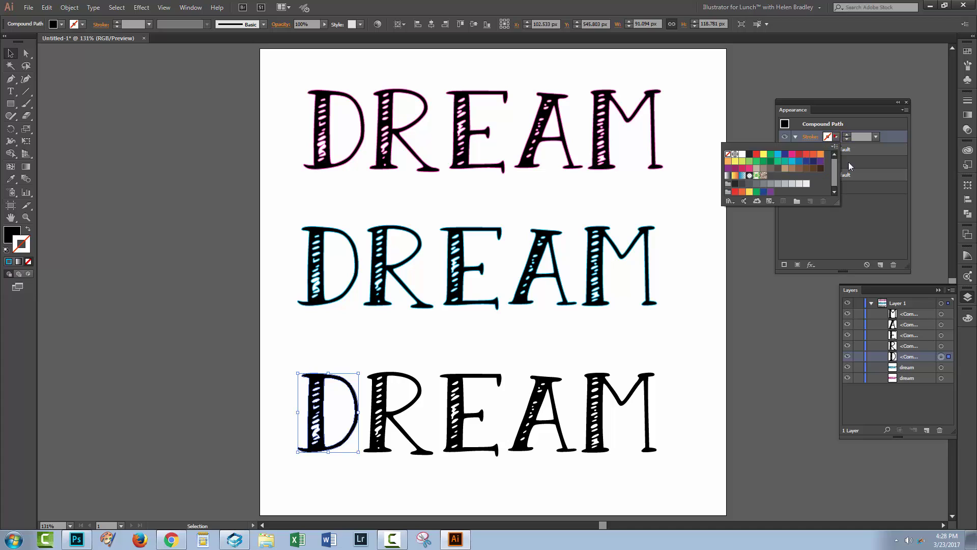
pyautogui.click(814, 155)
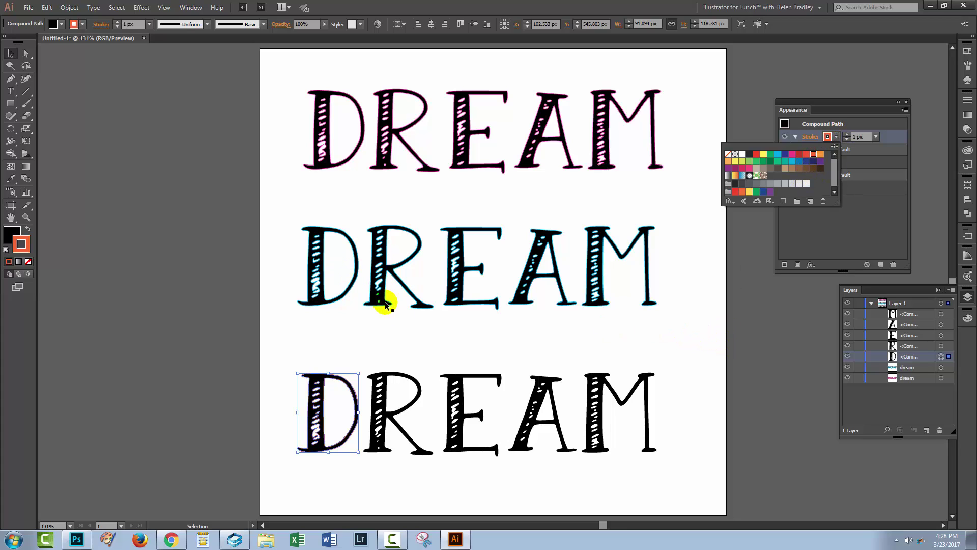
pyautogui.click(329, 460)
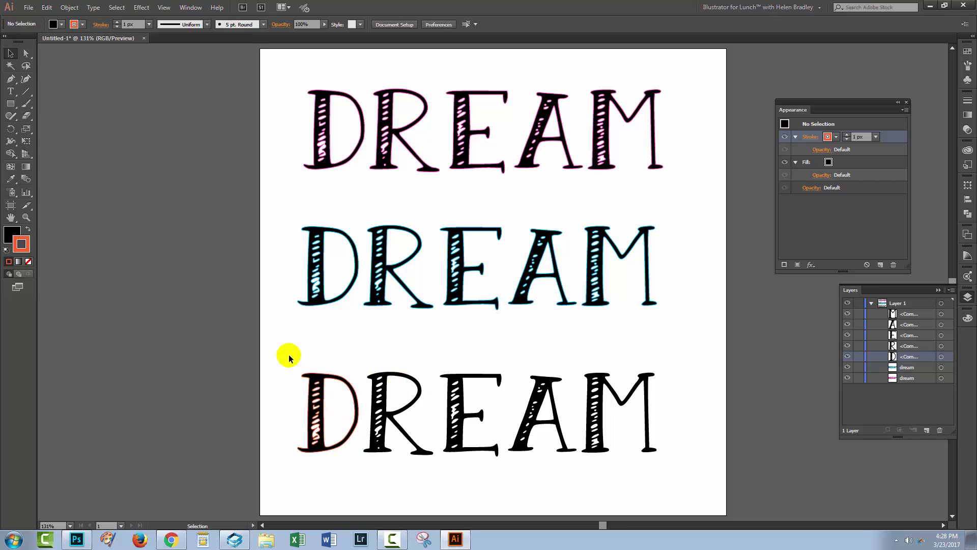
pyautogui.moveTo(288, 355); pyautogui.dragTo(343, 453)
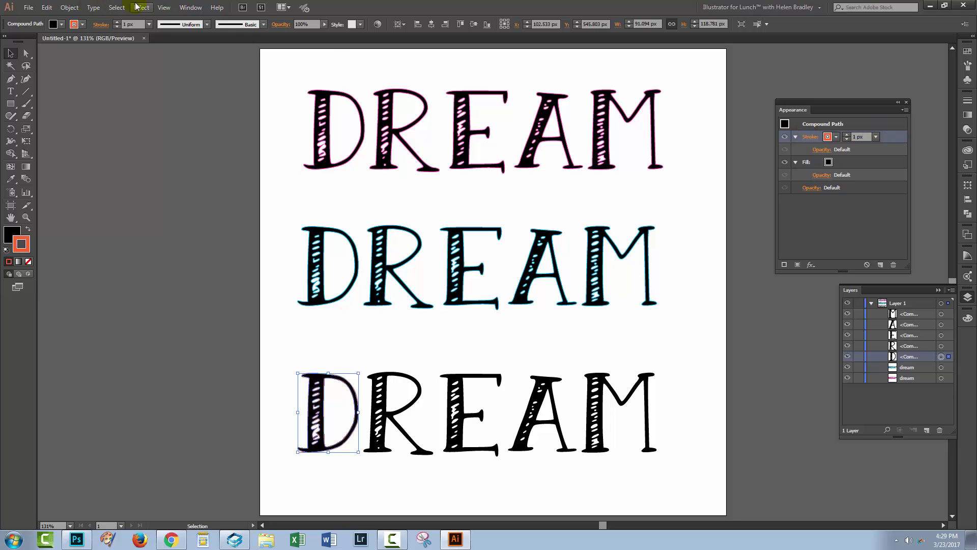
# Step: Apply a 2 px Offset Path effect to the D's orange stroke with preview on
pyautogui.click(141, 7)
pyautogui.moveTo(154, 98)
pyautogui.click(88, 99)
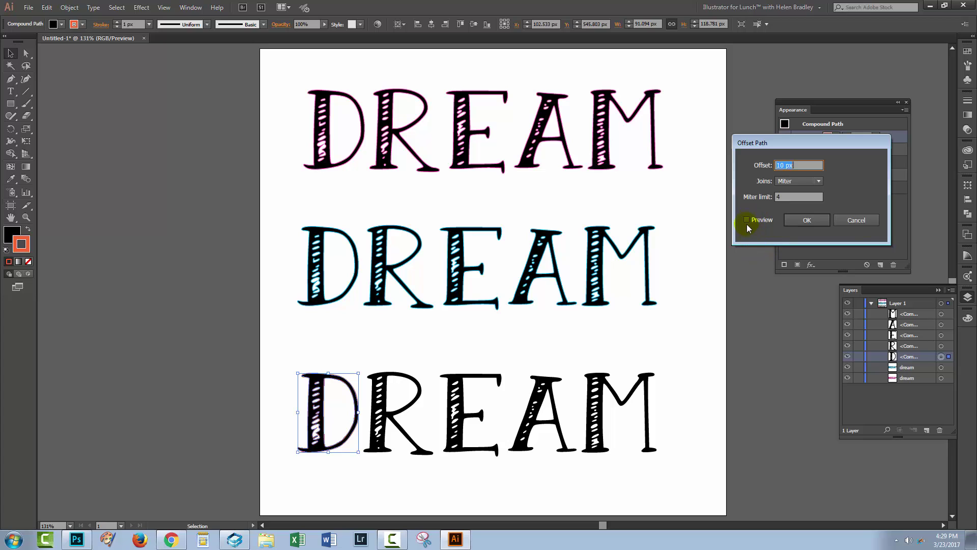
pyautogui.click(747, 219)
pyautogui.write('2')
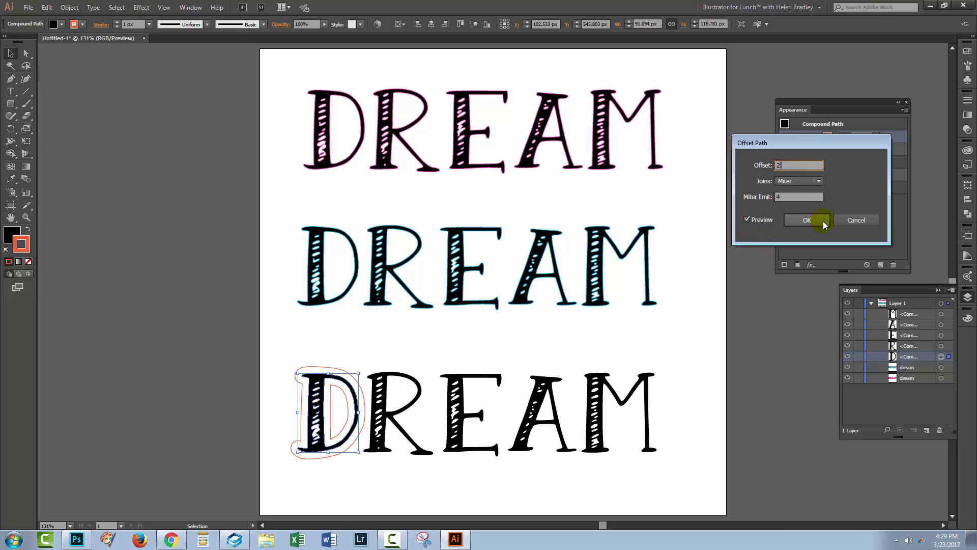
pyautogui.click(809, 222)
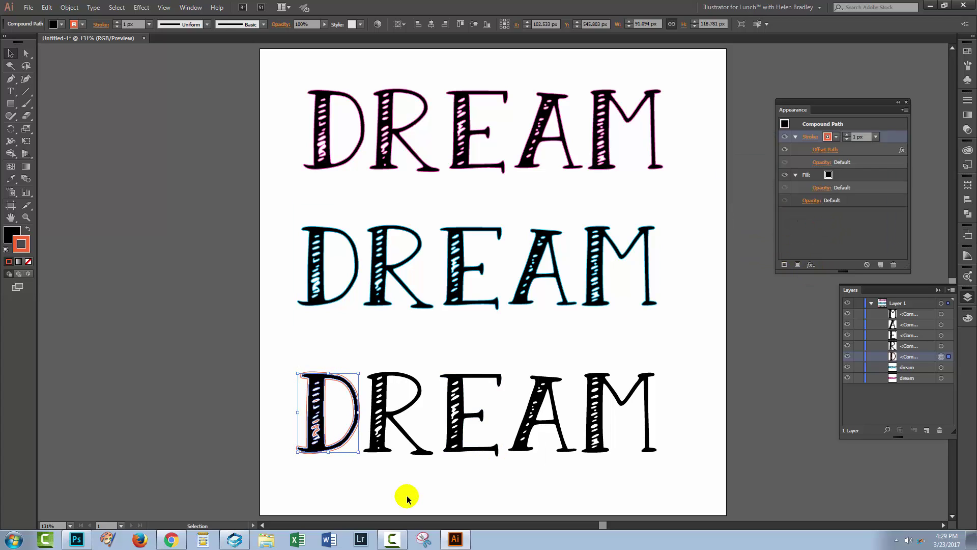
# Step: Zoom in on the bottom DREAM and marquee-select the letter D
pyautogui.click(360, 483)
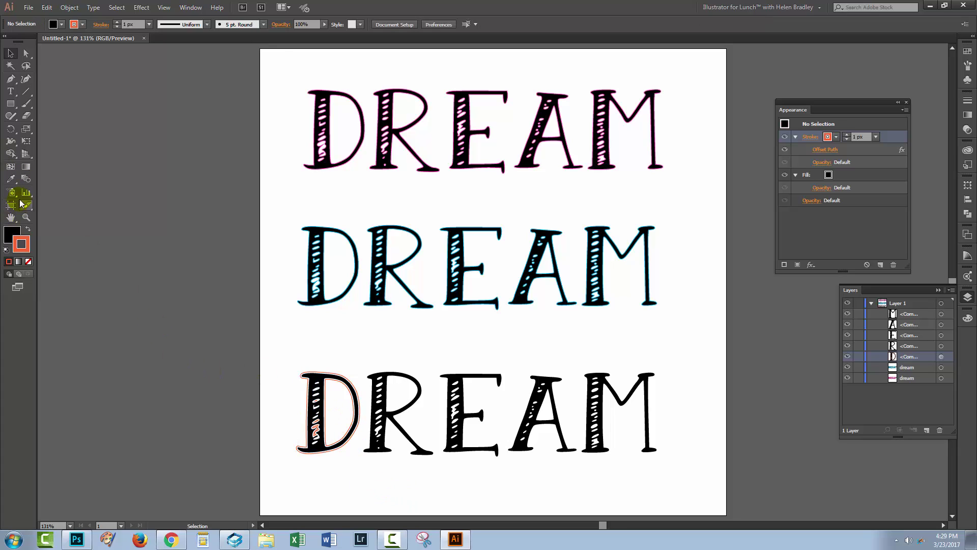
pyautogui.moveTo(271, 359); pyautogui.dragTo(677, 476)
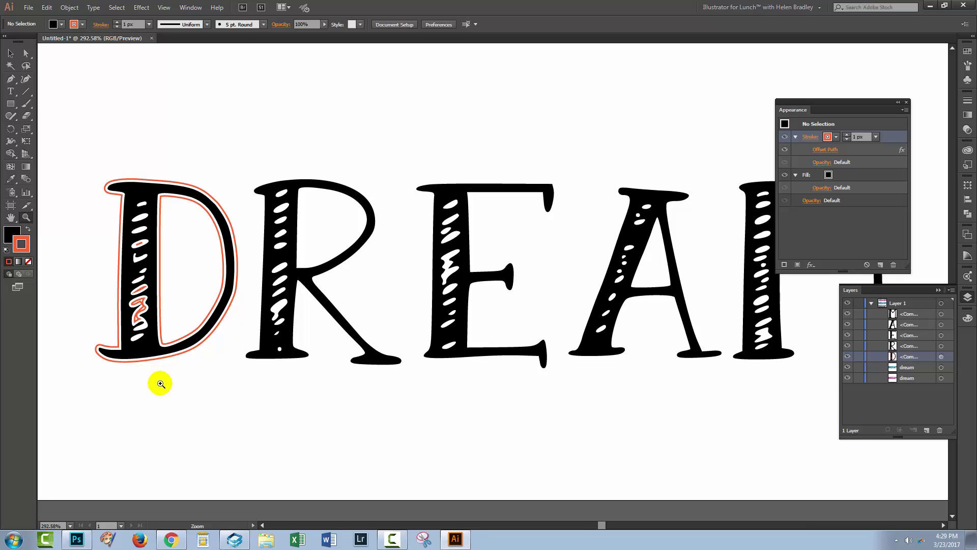
pyautogui.press('v')
pyautogui.click(91, 133)
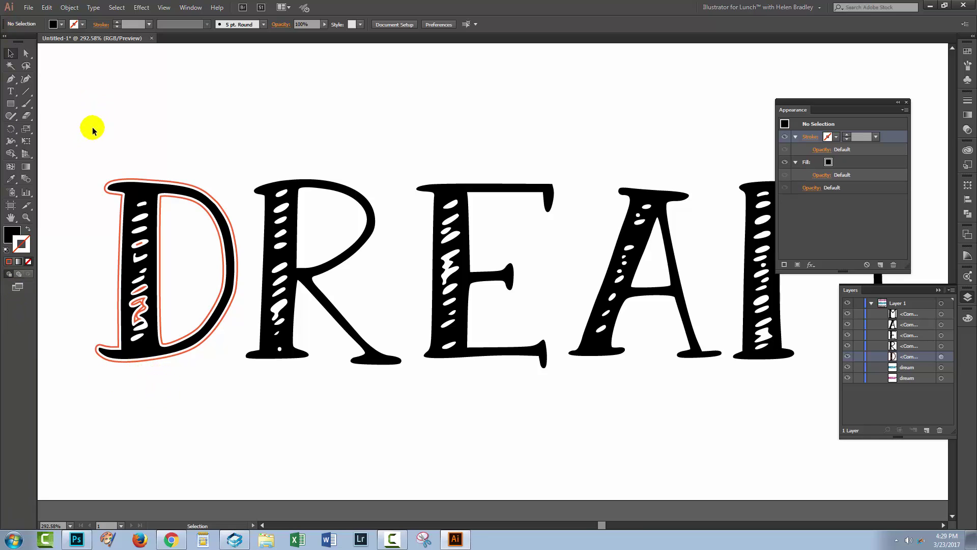
pyautogui.moveTo(82, 152); pyautogui.dragTo(229, 400)
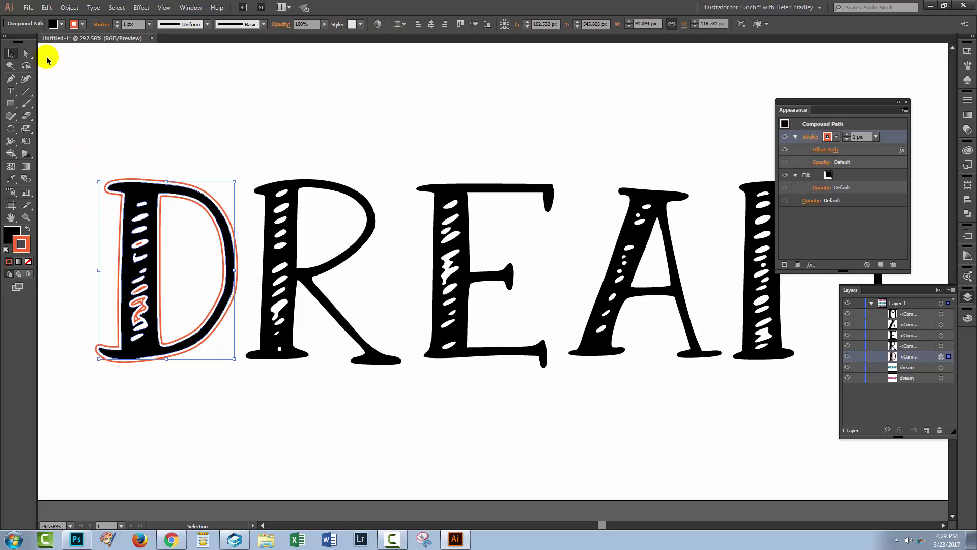
# Step: Expand the D's offset stroke appearance into real paths and list both parts in Layers
pyautogui.click(70, 9)
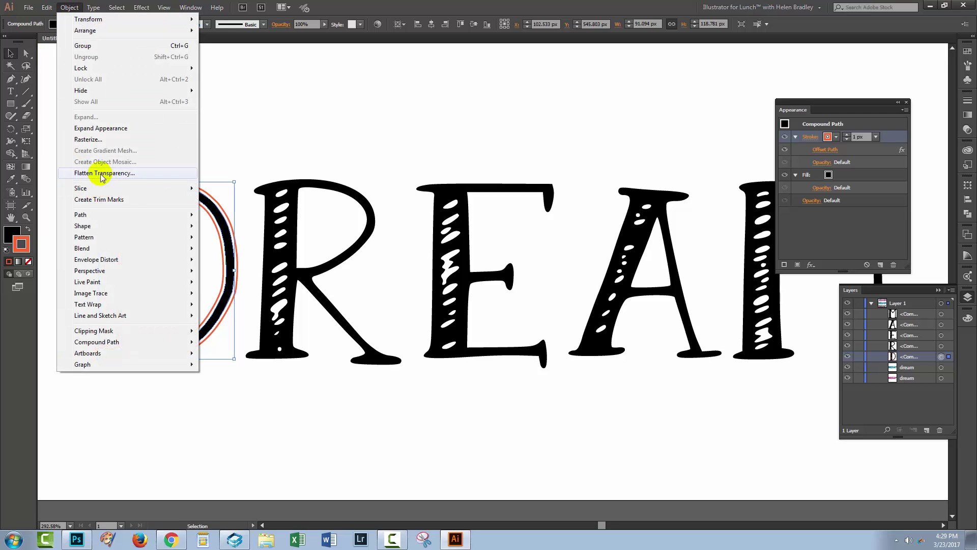
pyautogui.click(100, 126)
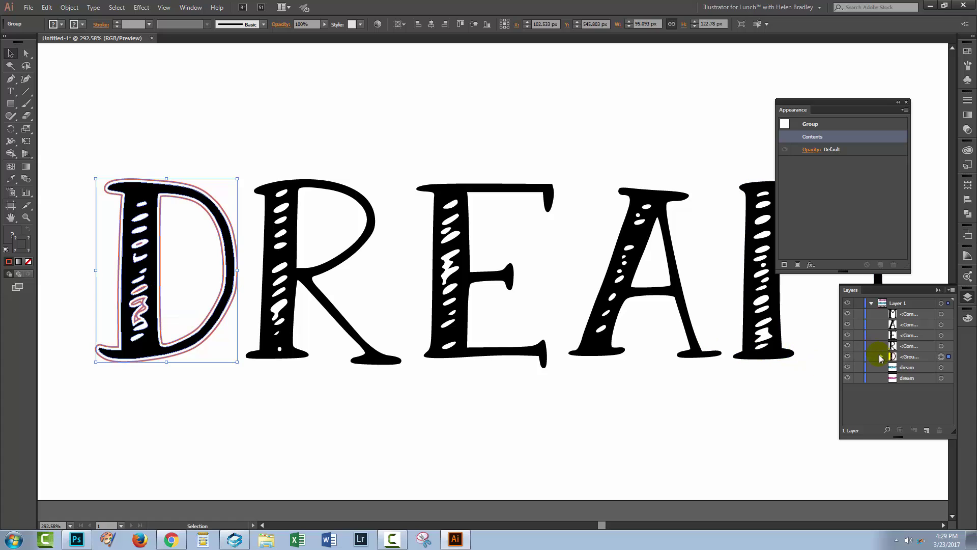
pyautogui.click(880, 357)
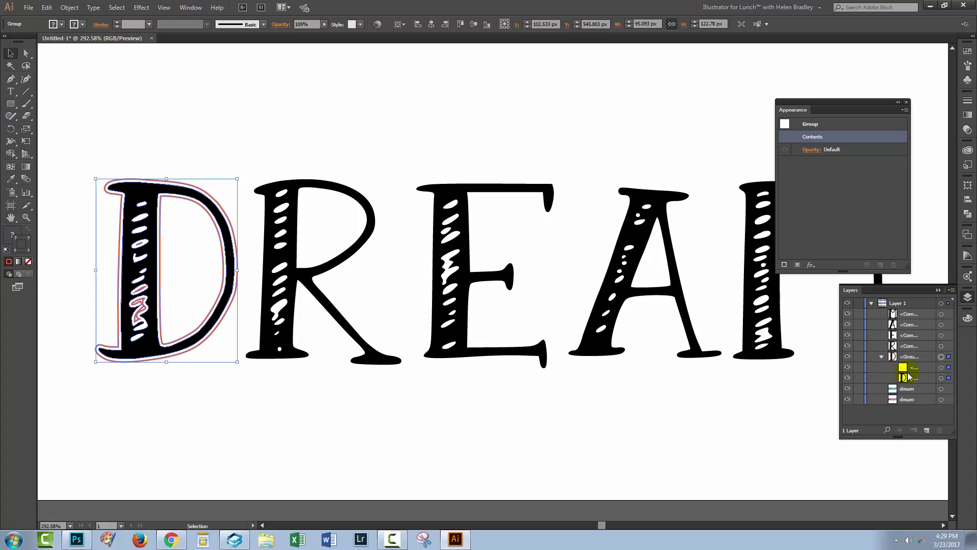
# Step: Lock the black letter D and select only its orange outline path
pyautogui.click(848, 378)
pyautogui.click(847, 379)
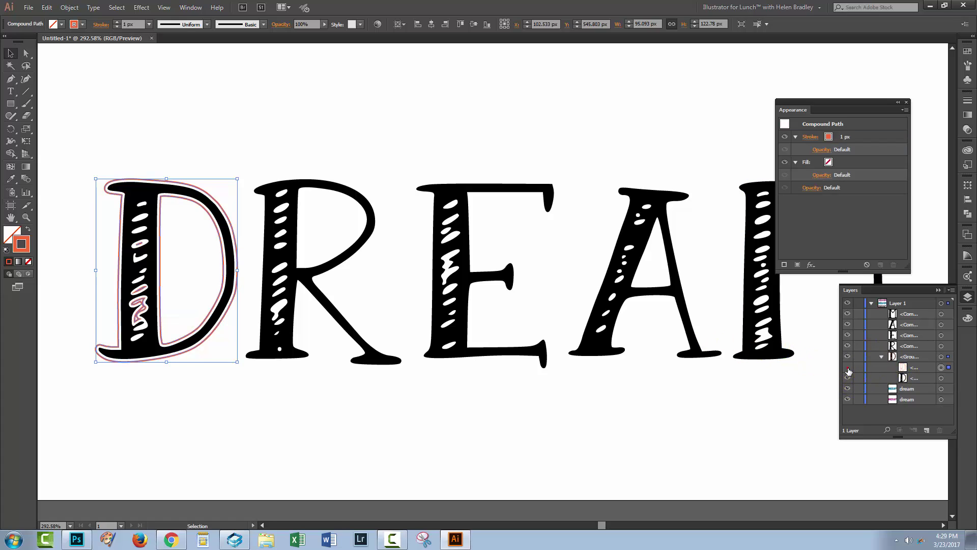
pyautogui.click(848, 367)
pyautogui.click(848, 368)
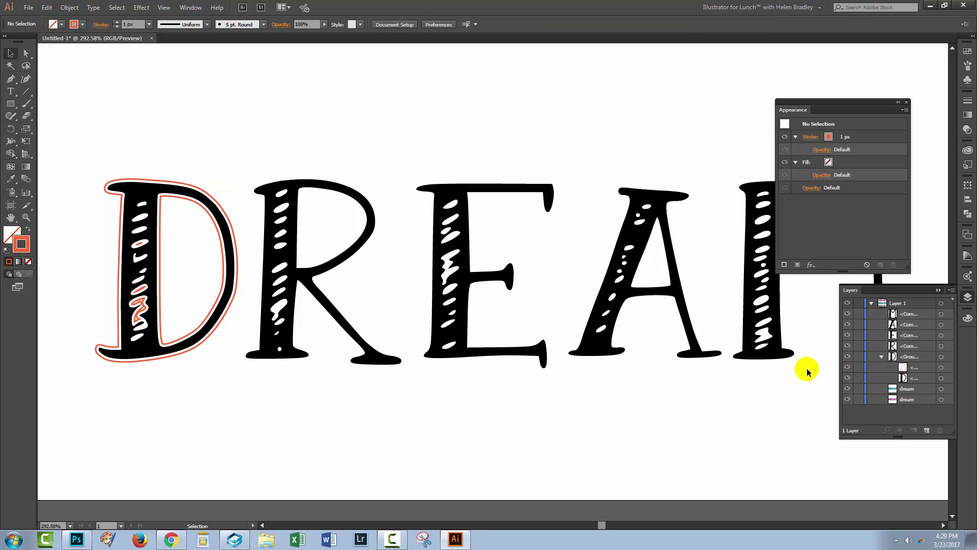
pyautogui.click(858, 378)
pyautogui.click(941, 369)
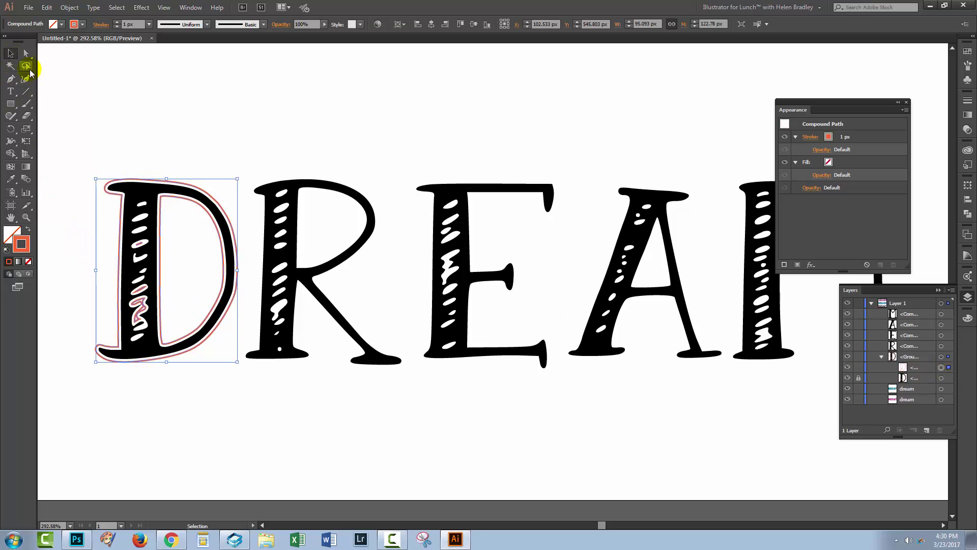
# Step: Lasso-select the inner orange outline points inside the D for deletion
pyautogui.click(29, 68)
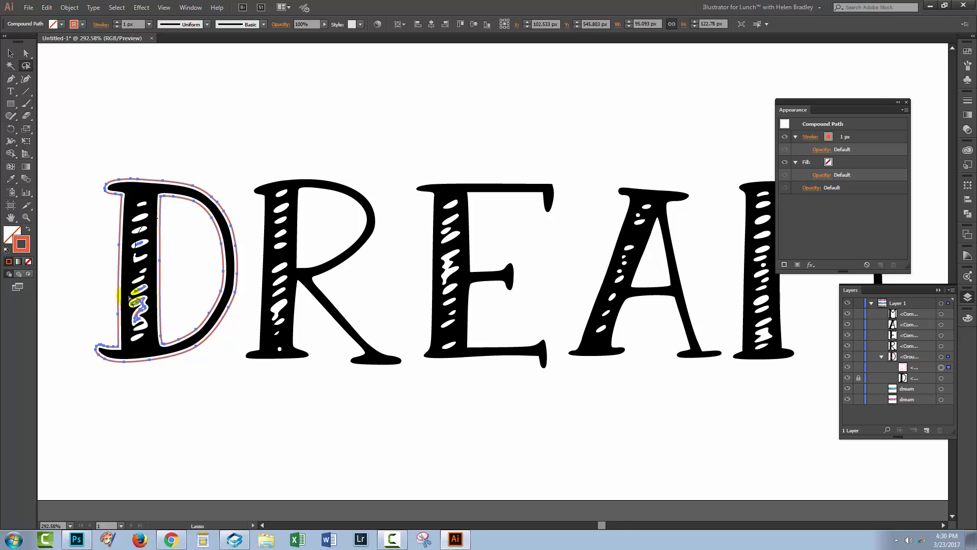
pyautogui.moveTo(151, 324)
pyautogui.mouseDown()
pyautogui.moveTo(158, 218)
pyautogui.moveTo(144, 219)
pyautogui.moveTo(162, 247)
pyautogui.moveTo(135, 272)
pyautogui.moveTo(170, 273)
pyautogui.moveTo(159, 257)
pyautogui.mouseUp()
pyautogui.click(158, 184)
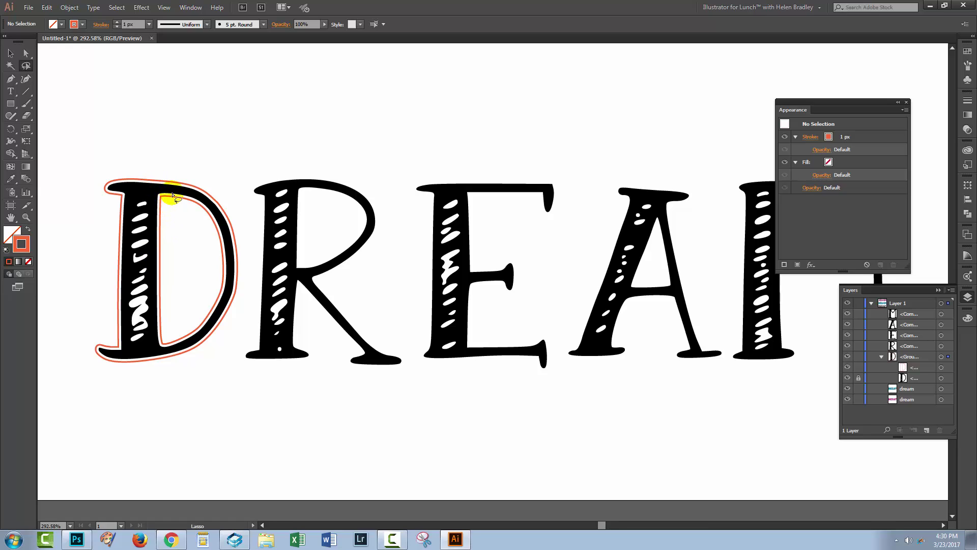
pyautogui.moveTo(192, 200)
pyautogui.mouseDown()
pyautogui.moveTo(229, 247)
pyautogui.moveTo(225, 291)
pyautogui.moveTo(204, 325)
pyautogui.moveTo(169, 347)
pyautogui.moveTo(143, 330)
pyautogui.moveTo(156, 195)
pyautogui.moveTo(214, 224)
pyautogui.mouseUp()
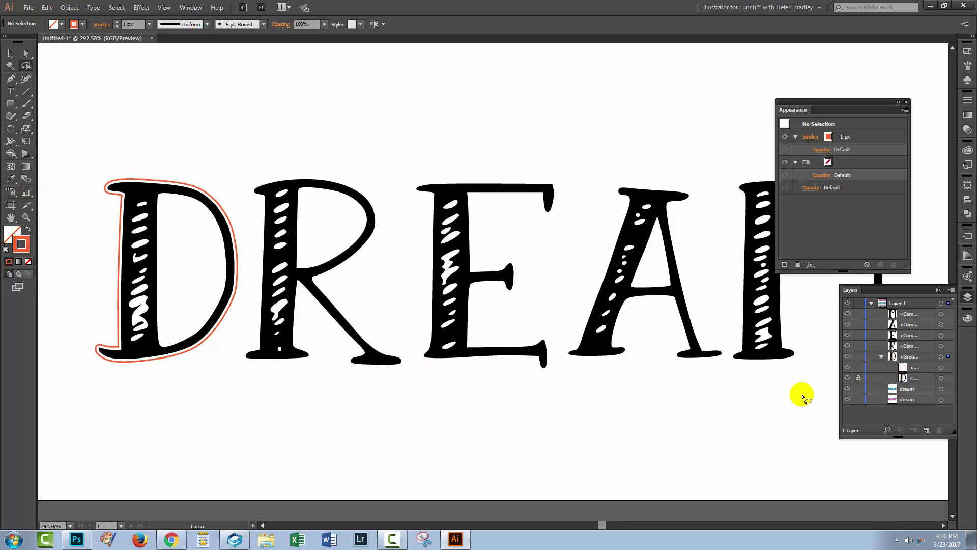
# Step: Unlock the D sublayer and marquee-select the whole D group
pyautogui.click(859, 378)
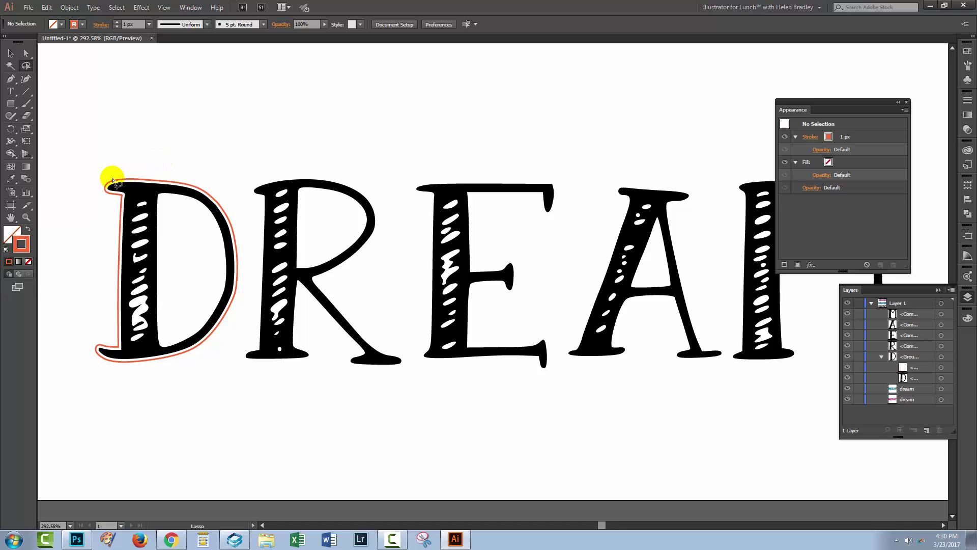
pyautogui.press('v')
pyautogui.moveTo(99, 150); pyautogui.dragTo(200, 363)
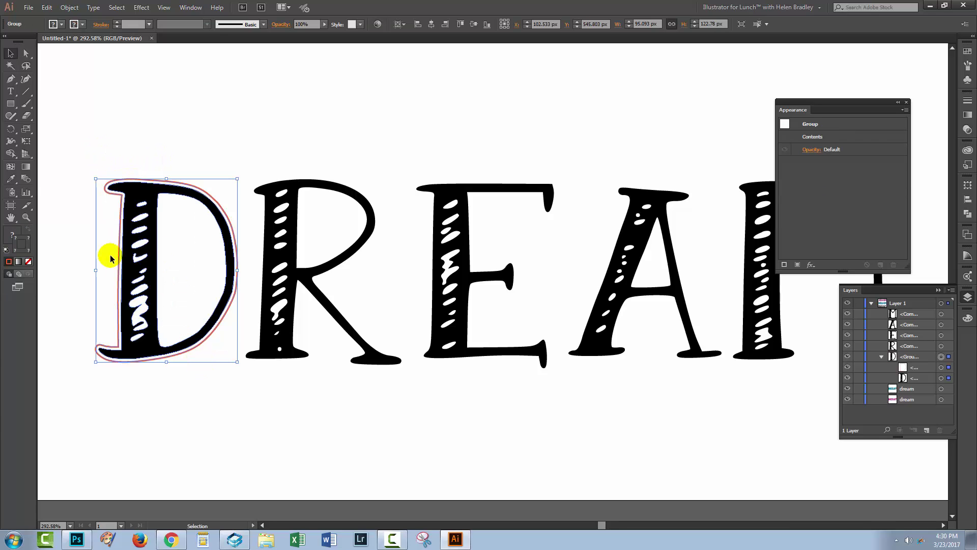
pyautogui.click(170, 163)
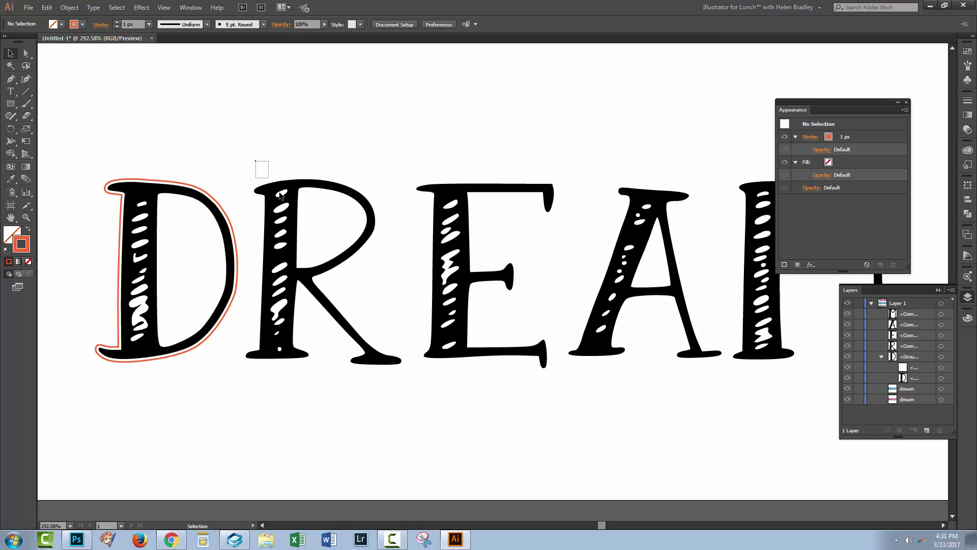
# Step: Copy the bottom DREAM's R and paste it in place over the original
pyautogui.moveTo(315, 245); pyautogui.dragTo(330, 413)
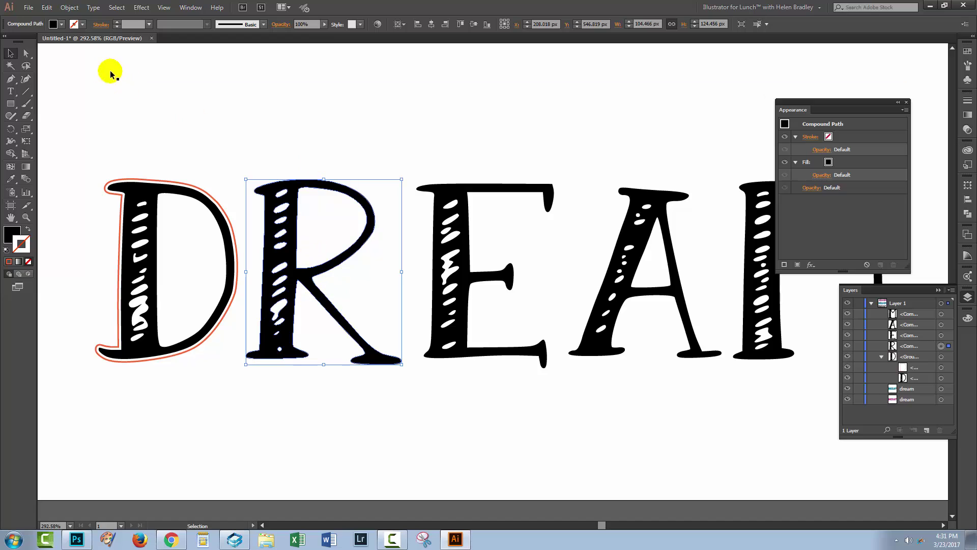
pyautogui.click(46, 8)
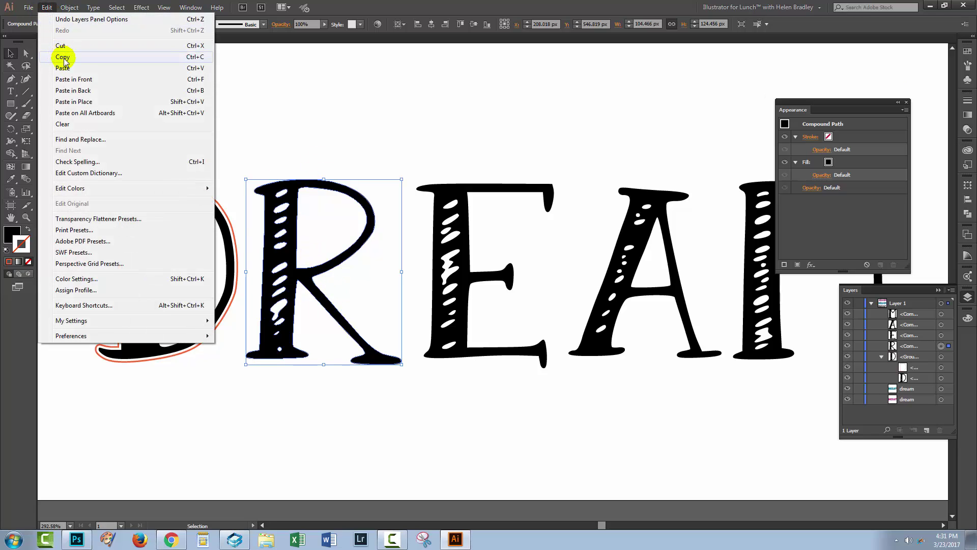
pyautogui.click(63, 56)
pyautogui.click(47, 8)
pyautogui.click(68, 102)
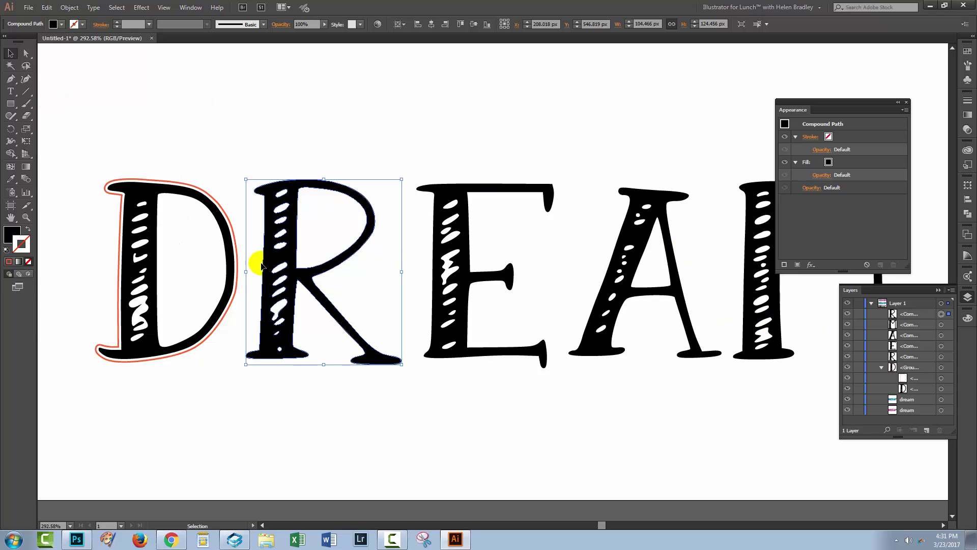
# Step: Hide the pasted R copy in Layers and target the original R
pyautogui.click(848, 314)
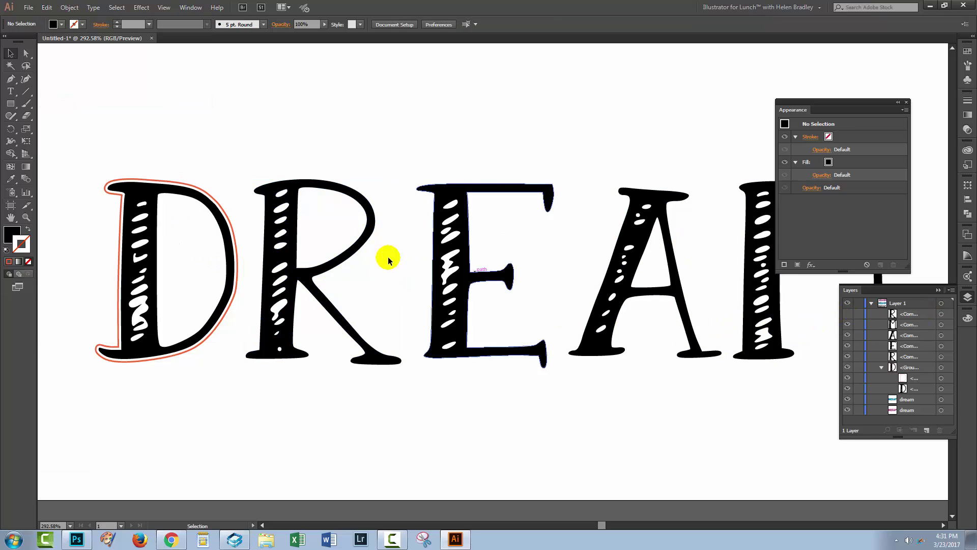
pyautogui.click(847, 357)
pyautogui.click(848, 357)
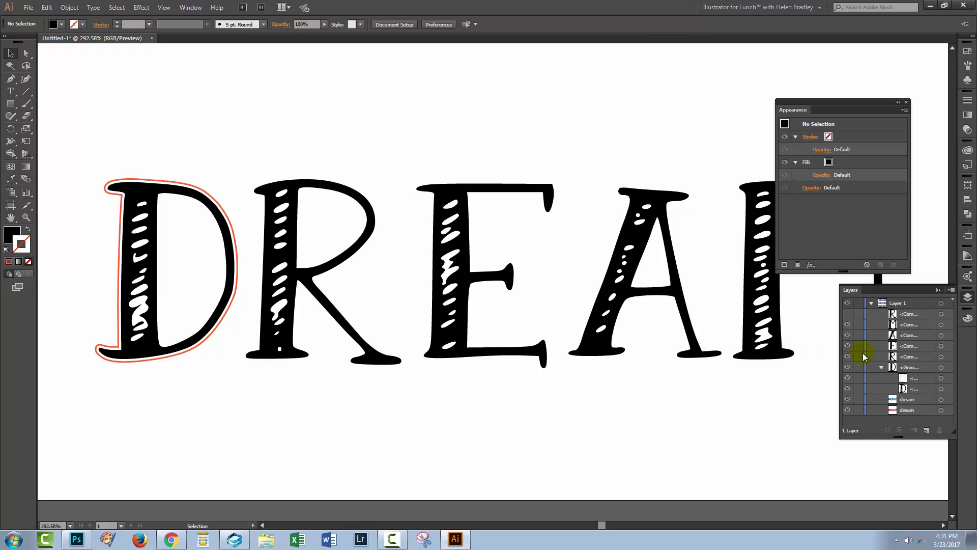
pyautogui.click(942, 356)
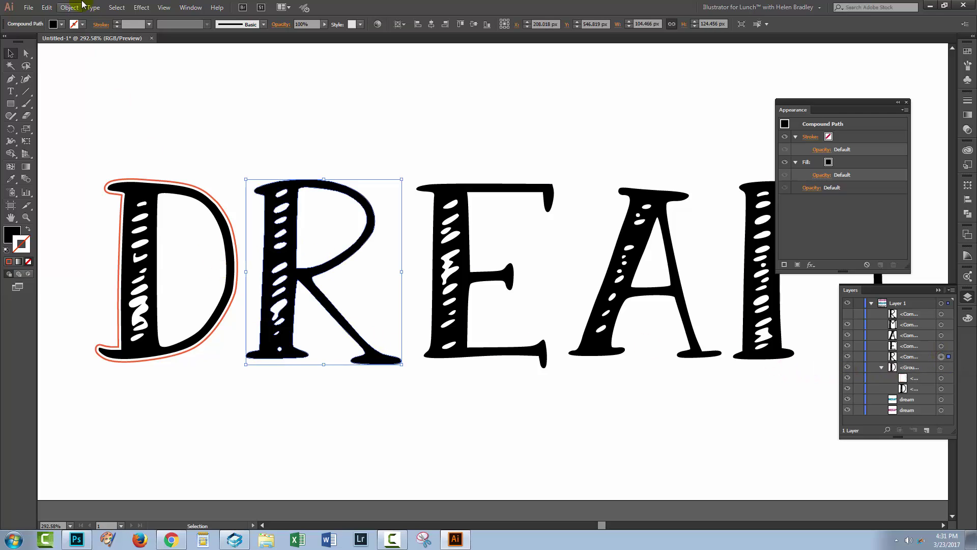
# Step: Release the R's compound path into separate paths
pyautogui.click(68, 9)
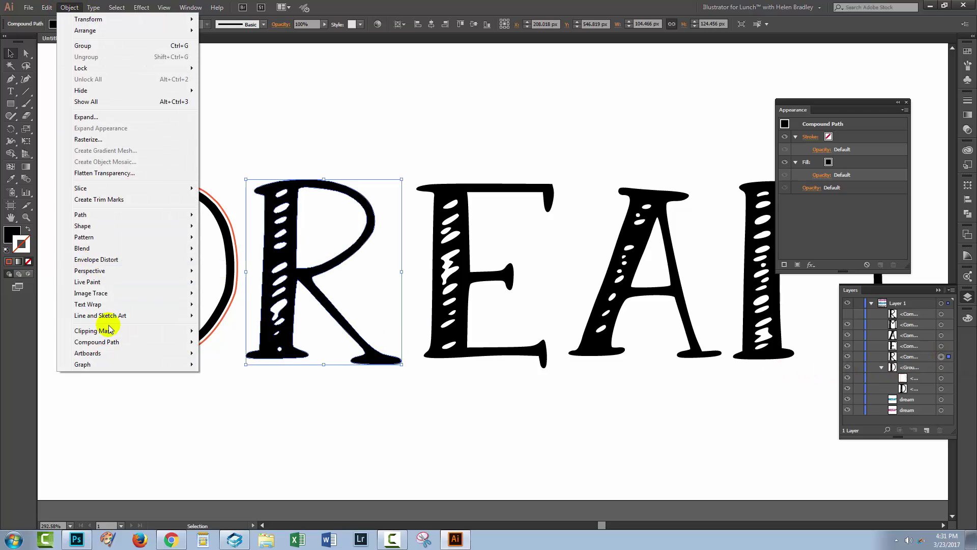
pyautogui.moveTo(136, 346)
pyautogui.click(234, 355)
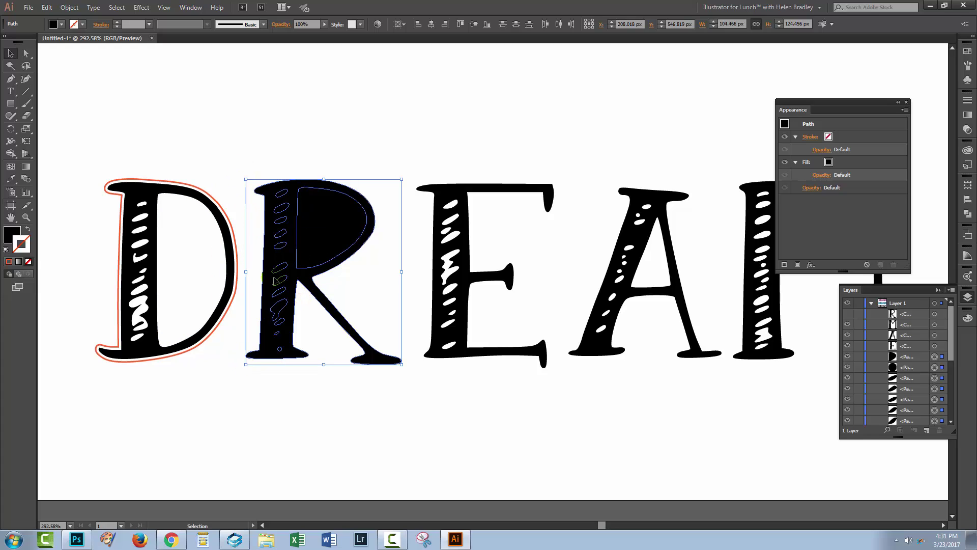
# Step: Merge the R's pieces with Pathfinder Unite into one solid black shape
pyautogui.click(261, 185)
pyautogui.click(325, 265)
pyautogui.click(968, 214)
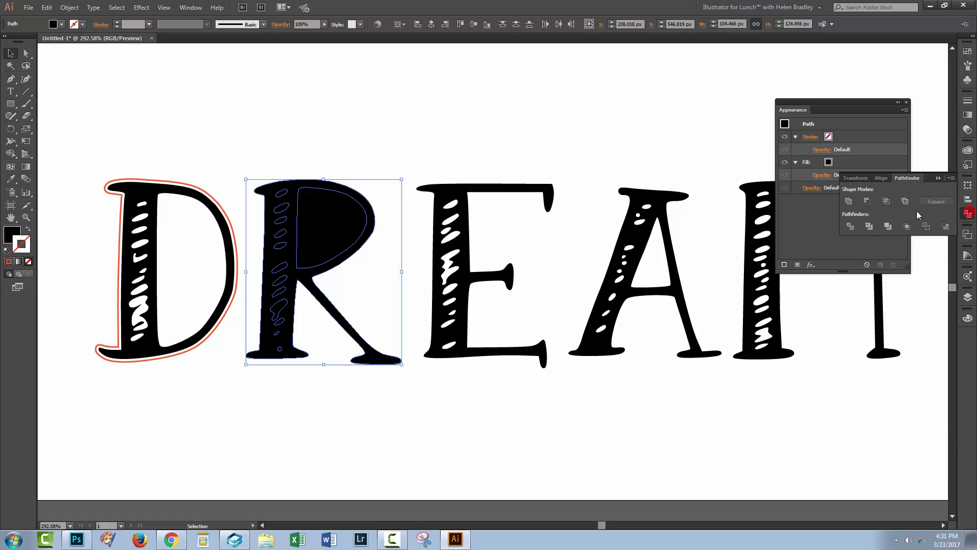
pyautogui.click(849, 201)
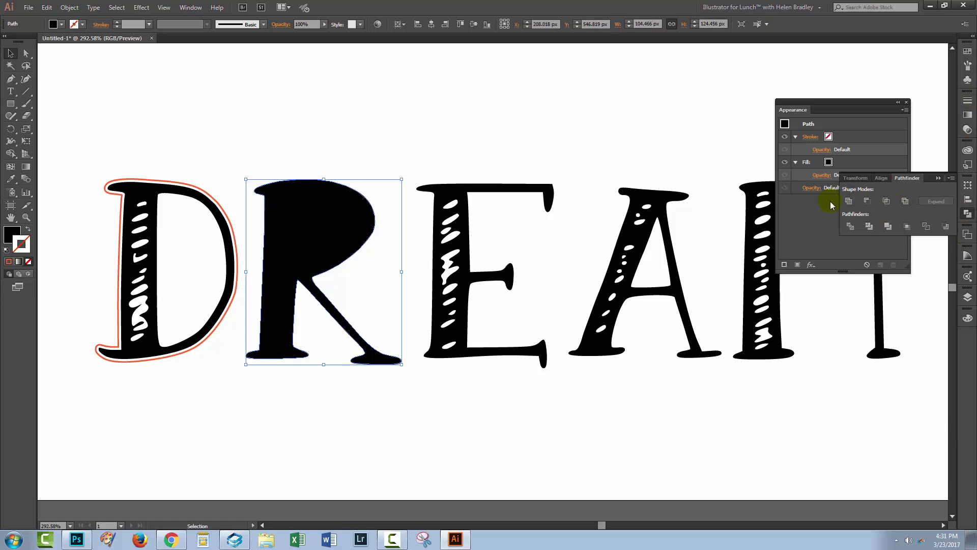
pyautogui.click(261, 277)
# Step: Give the solid R a purple 7200FF stroke
pyautogui.click(9, 262)
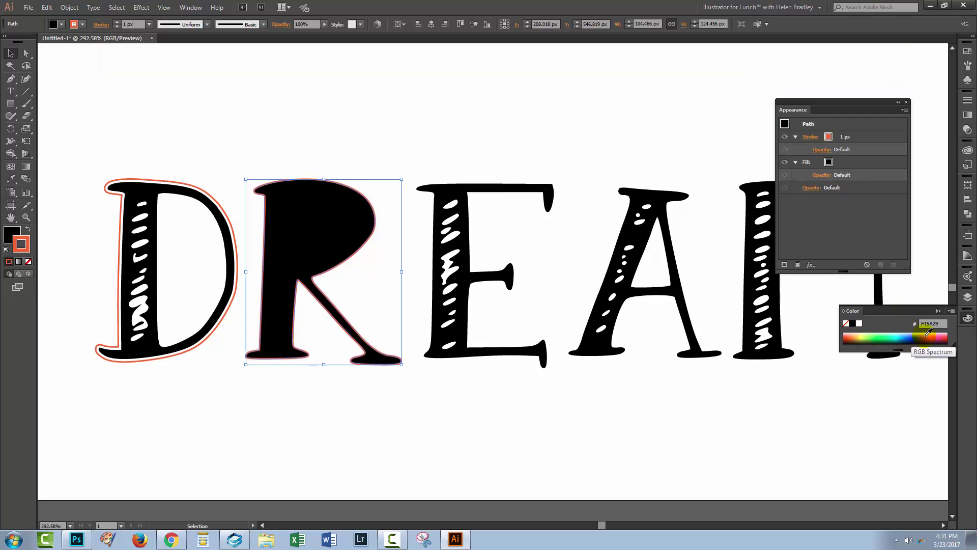
pyautogui.moveTo(926, 334); pyautogui.dragTo(920, 332)
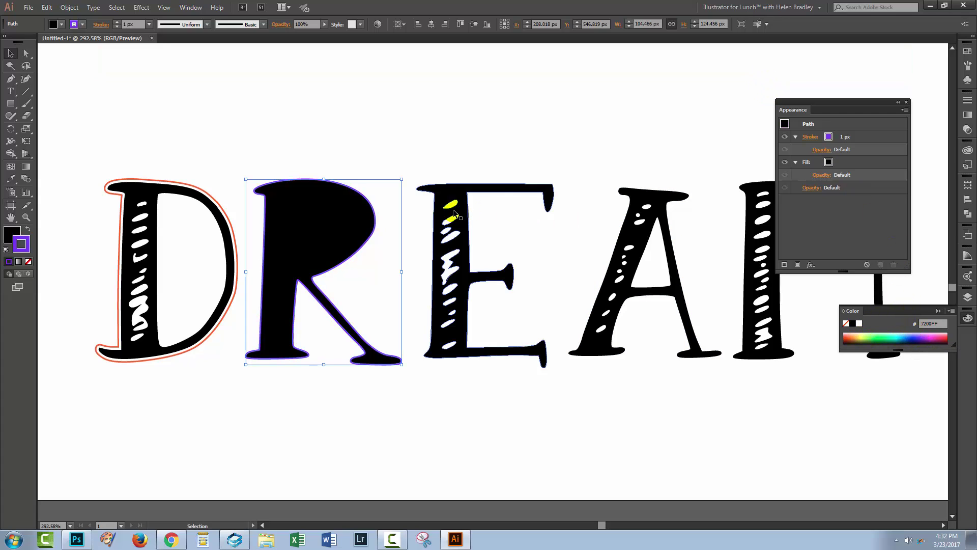
pyautogui.click(877, 139)
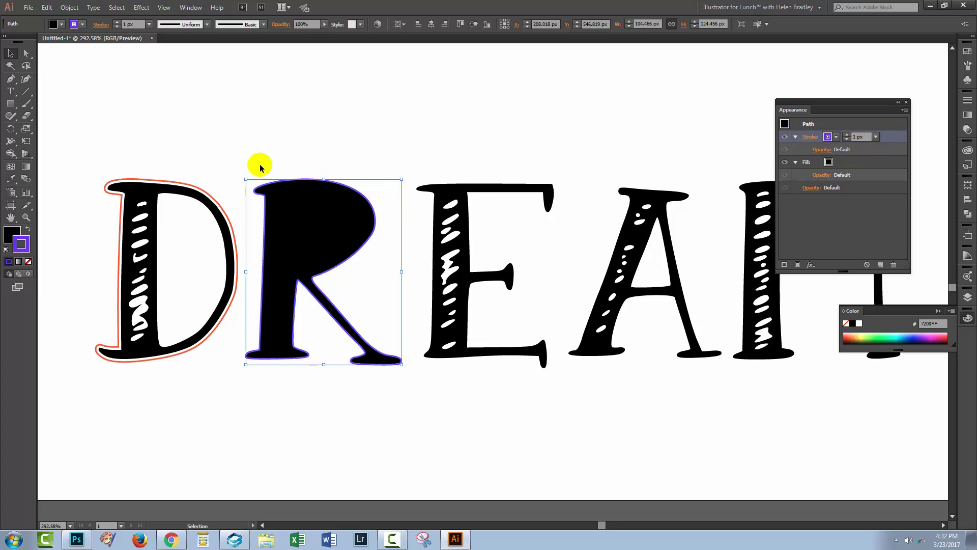
# Step: Apply a 2 px Offset Path effect to the R's stroke
pyautogui.click(136, 7)
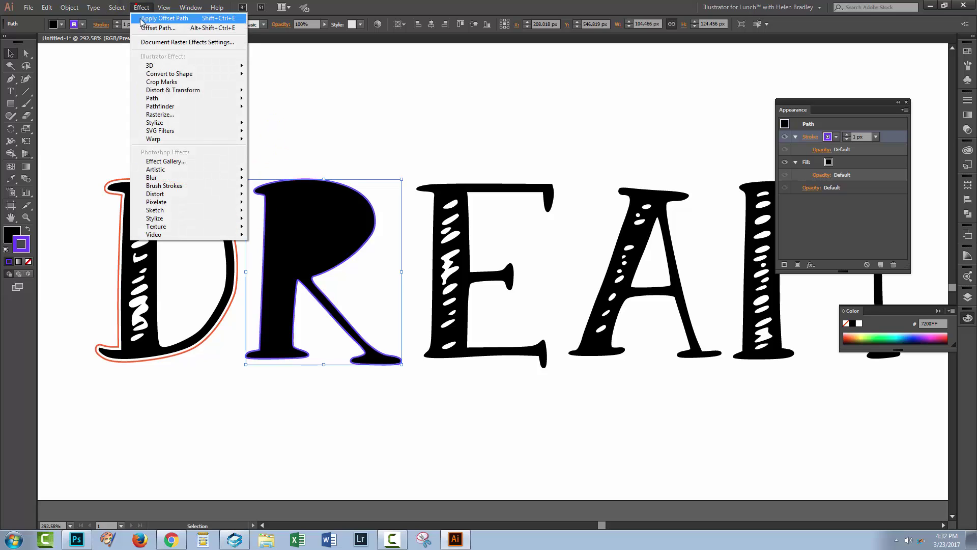
pyautogui.moveTo(148, 97)
pyautogui.click(86, 99)
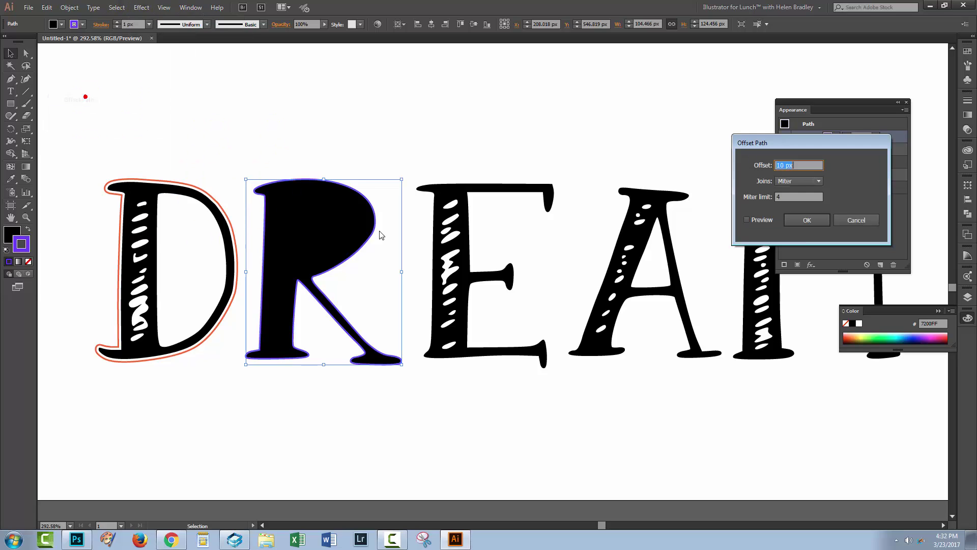
pyautogui.click(807, 219)
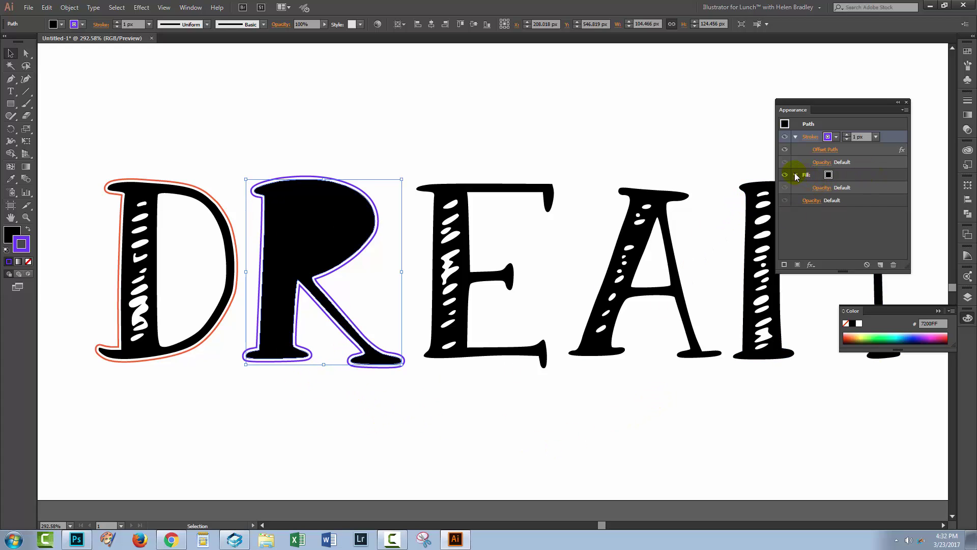
# Step: Set the solid R's fill to None
pyautogui.click(813, 177)
pyautogui.click(835, 175)
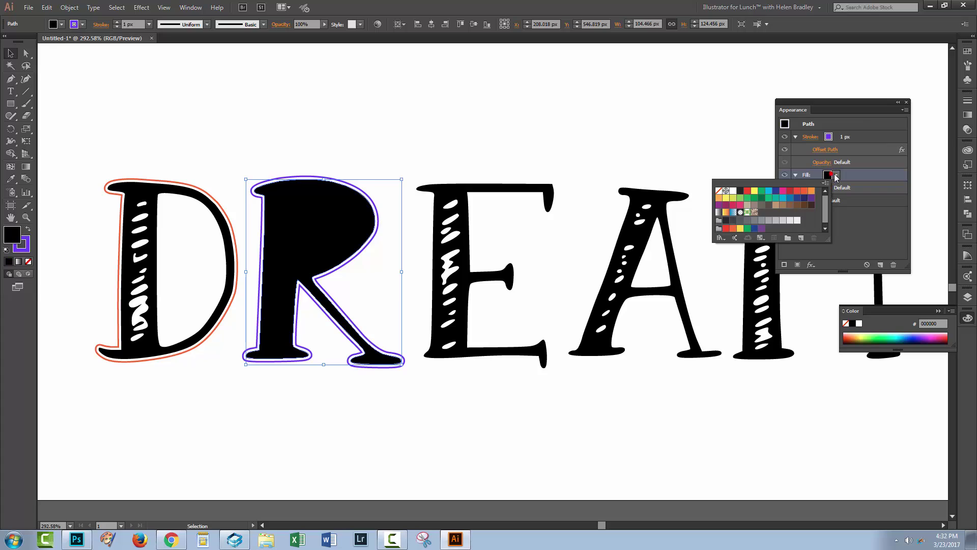
pyautogui.click(719, 190)
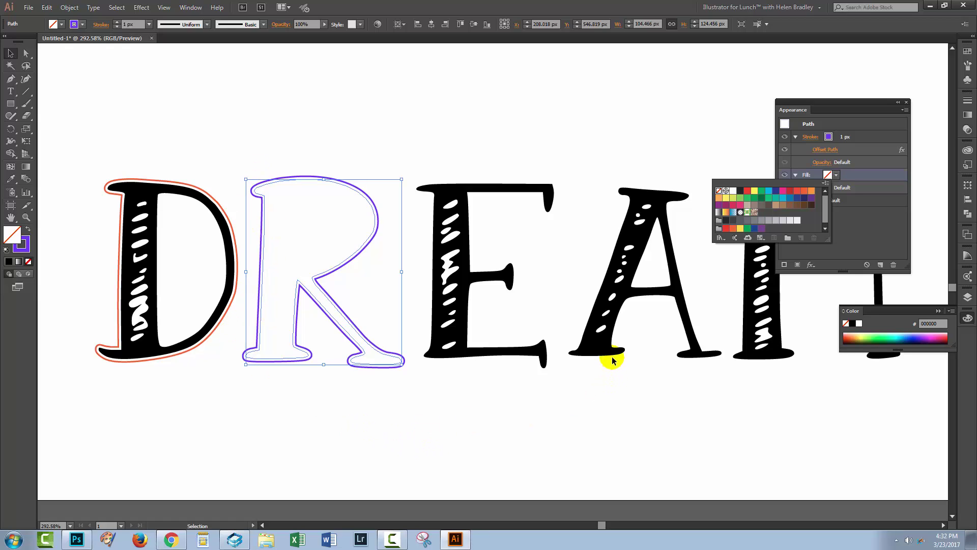
pyautogui.click(968, 301)
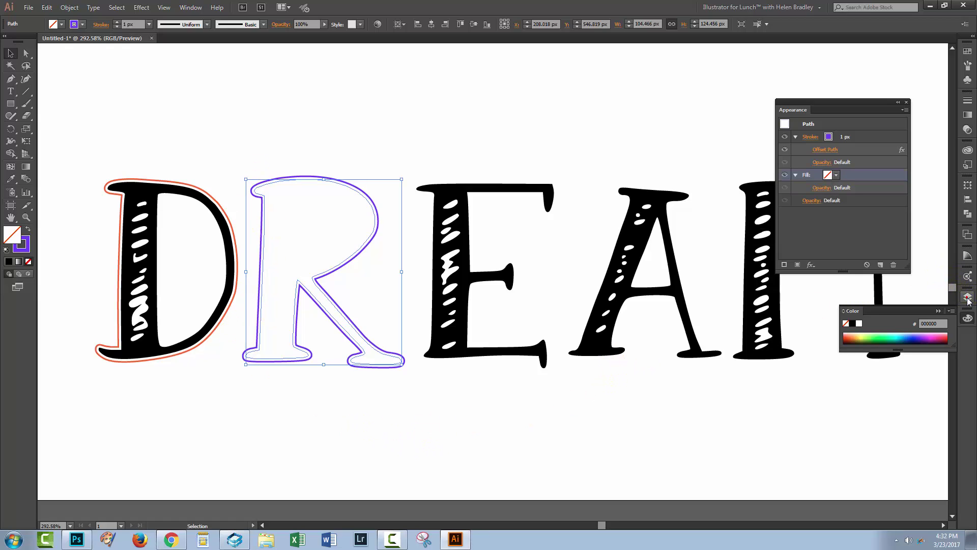
# Step: Show the hidden R copy again in Layers and deselect
pyautogui.click(964, 299)
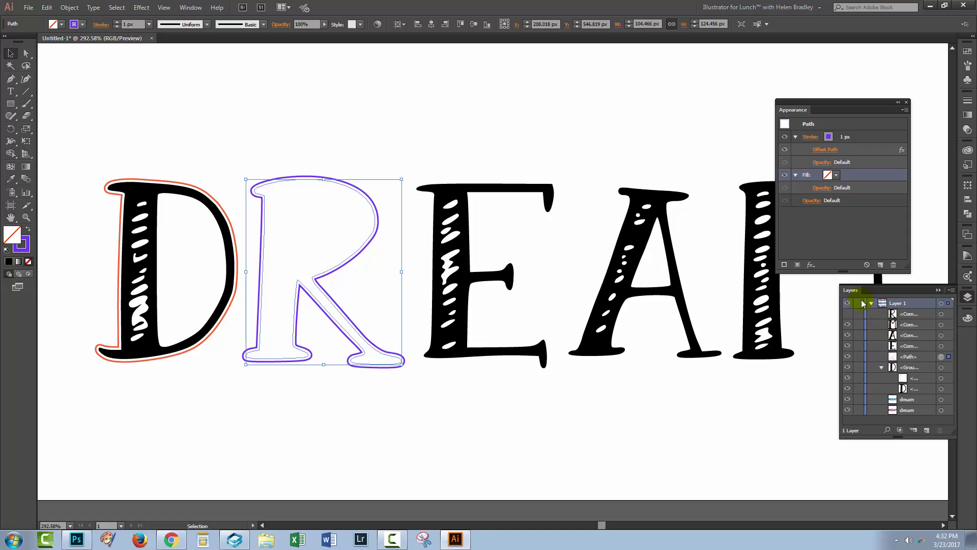
pyautogui.click(847, 314)
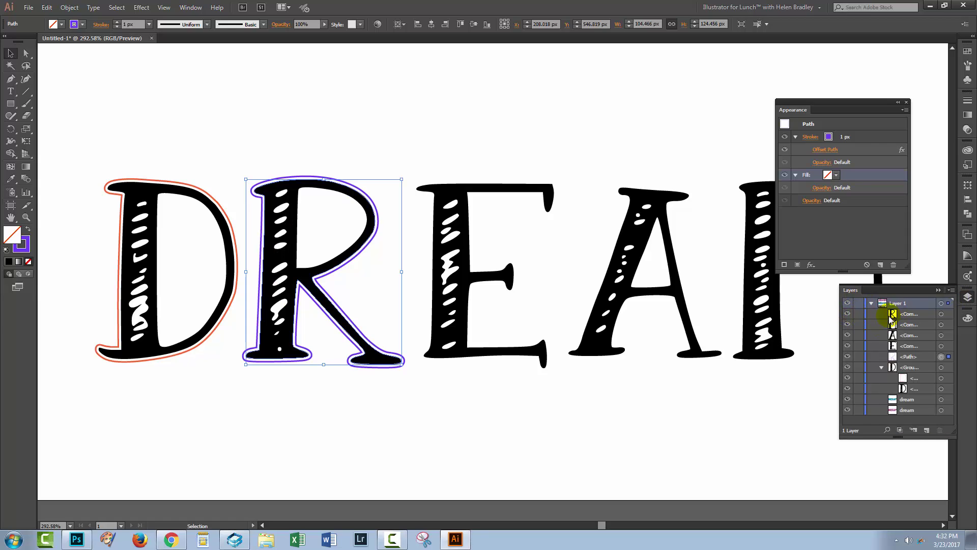
pyautogui.click(242, 408)
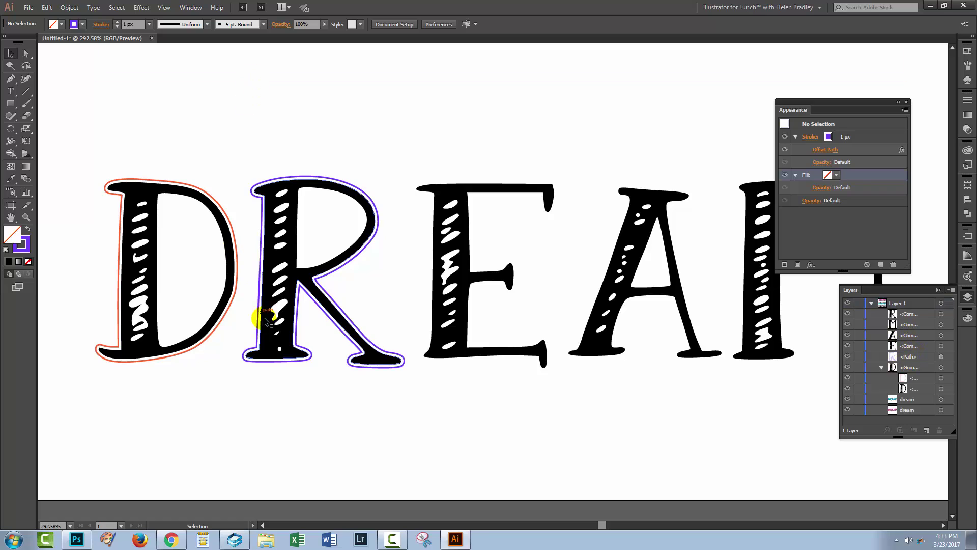
# Step: Group the R with its purple offset outline
pyautogui.moveTo(277, 138); pyautogui.dragTo(353, 359)
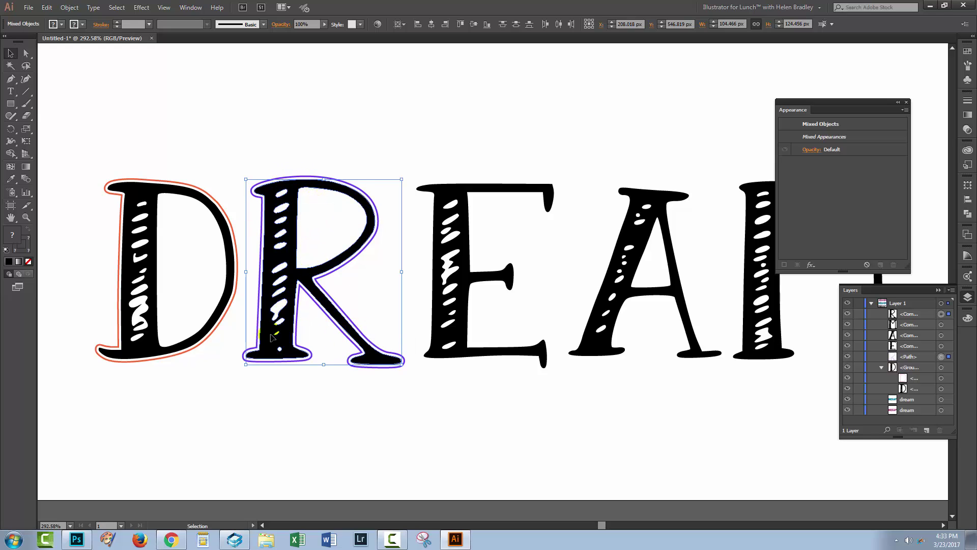
pyautogui.click(70, 7)
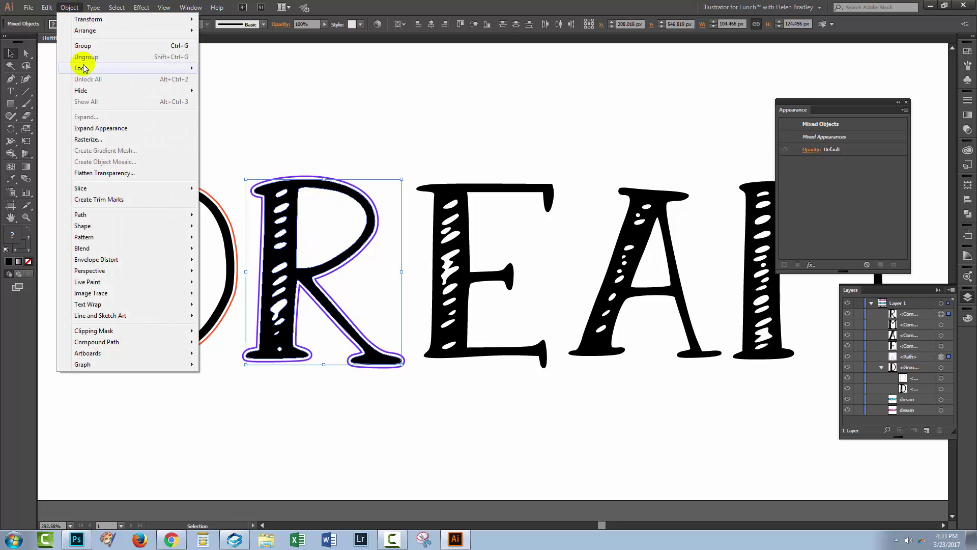
pyautogui.click(81, 45)
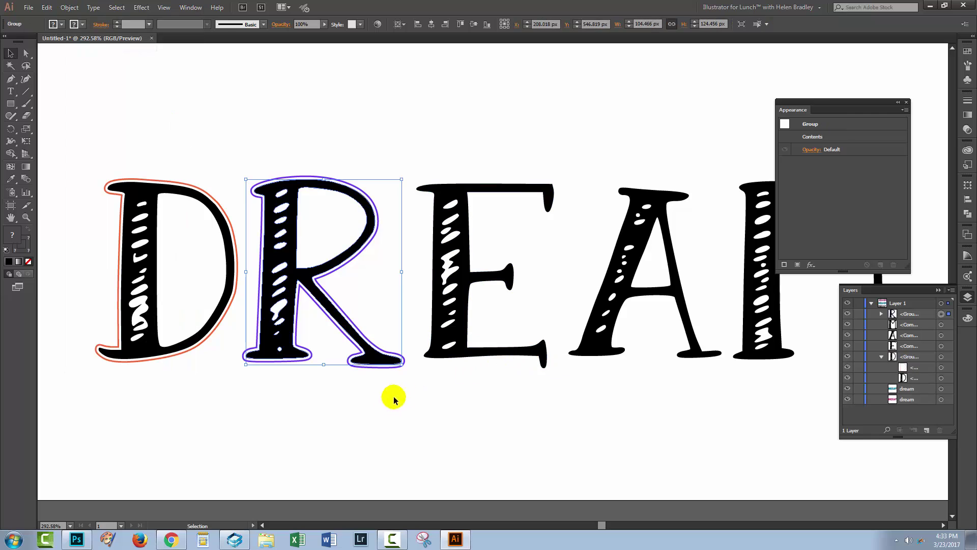
pyautogui.click(384, 409)
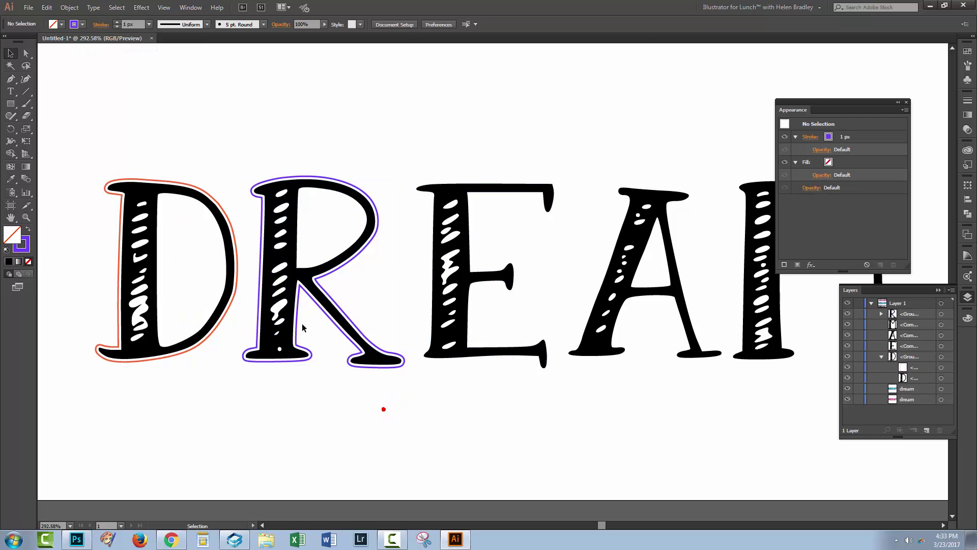
# Step: Select the D group and then the R group to check them, then deselect
pyautogui.click(140, 330)
pyautogui.click(254, 358)
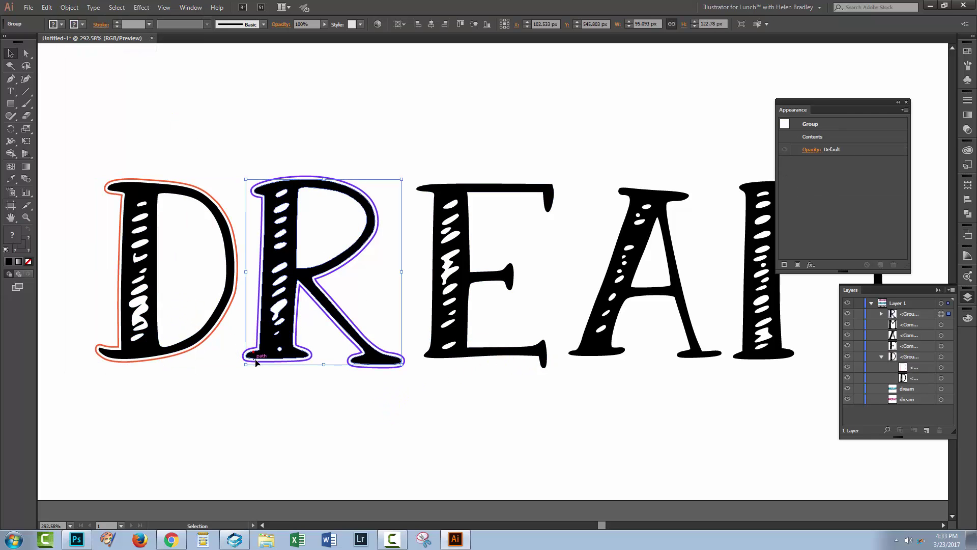
pyautogui.click(159, 372)
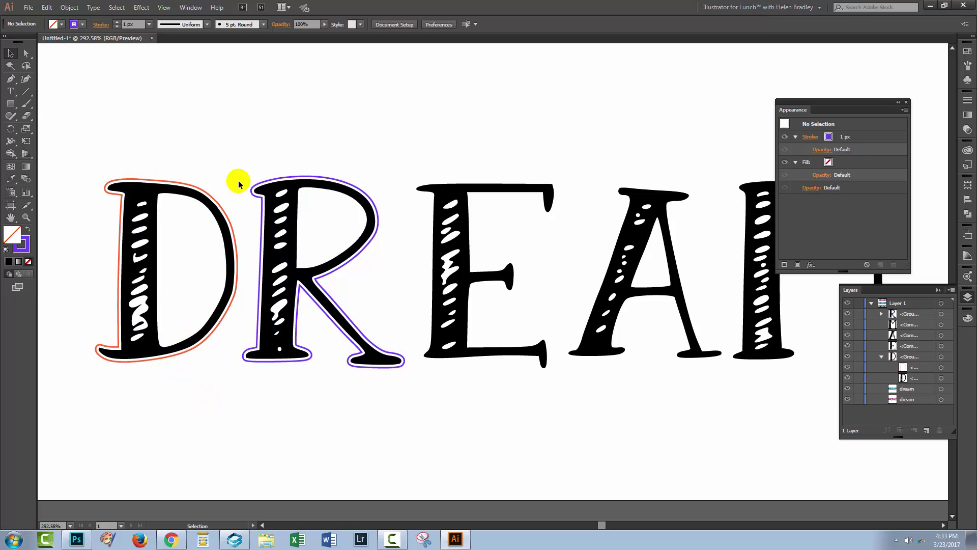
# Step: Enlarge the D group up and to the left, then close the Appearance panel
pyautogui.moveTo(92, 156); pyautogui.dragTo(222, 425)
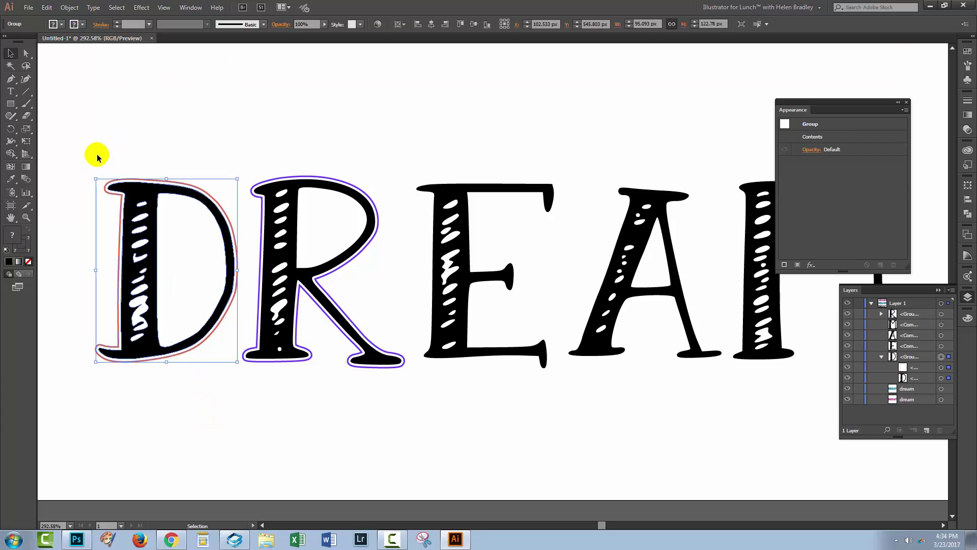
pyautogui.moveTo(95, 179); pyautogui.dragTo(70, 138)
pyautogui.click(191, 121)
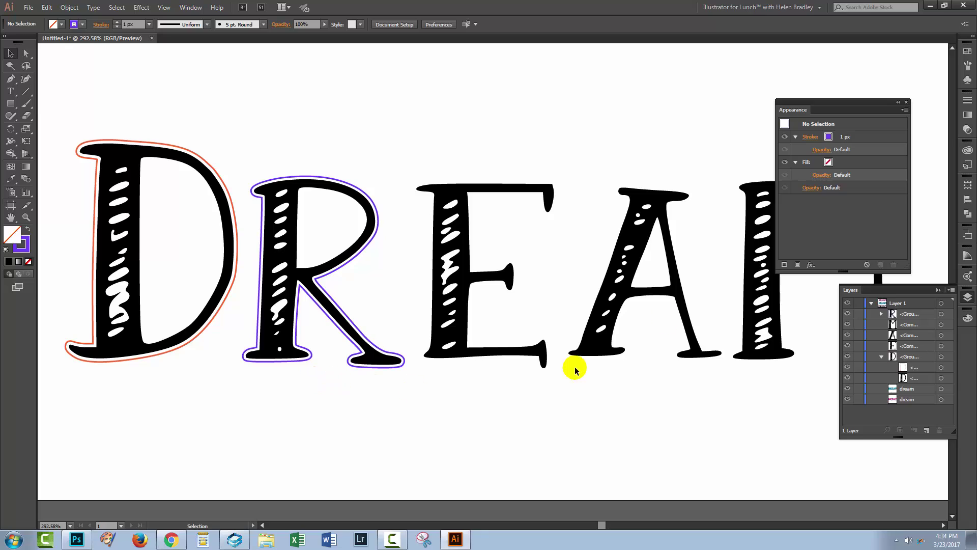
pyautogui.click(906, 102)
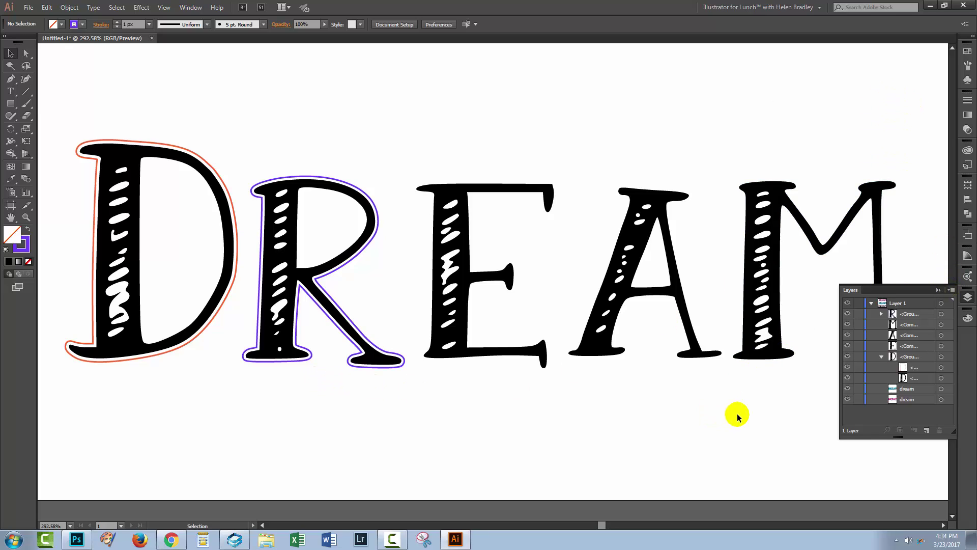
# Step: Collapse the Layers panel so the whole DREAM lettering is in view
pyautogui.click(937, 288)
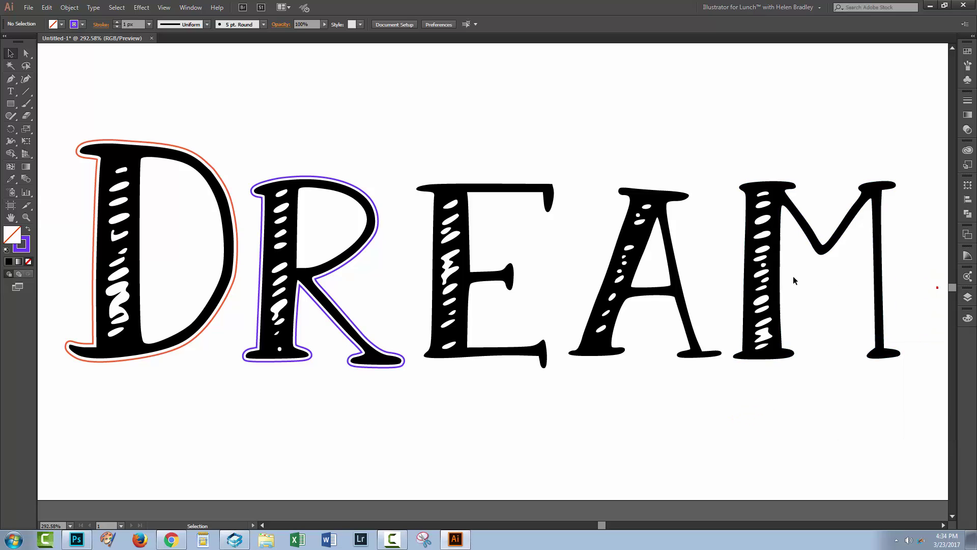